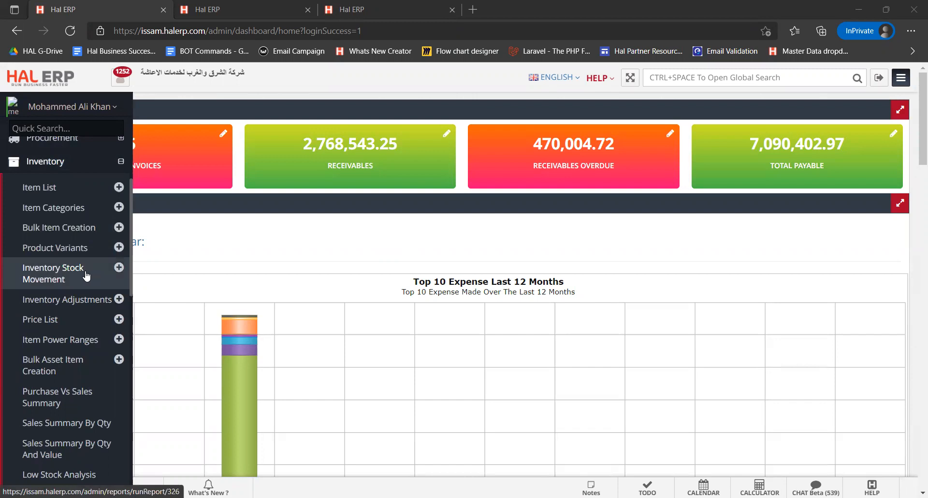
- Create a new inventory stock movement with transaction type NA, movement type Movement and transaction reference NA
click(87, 275)
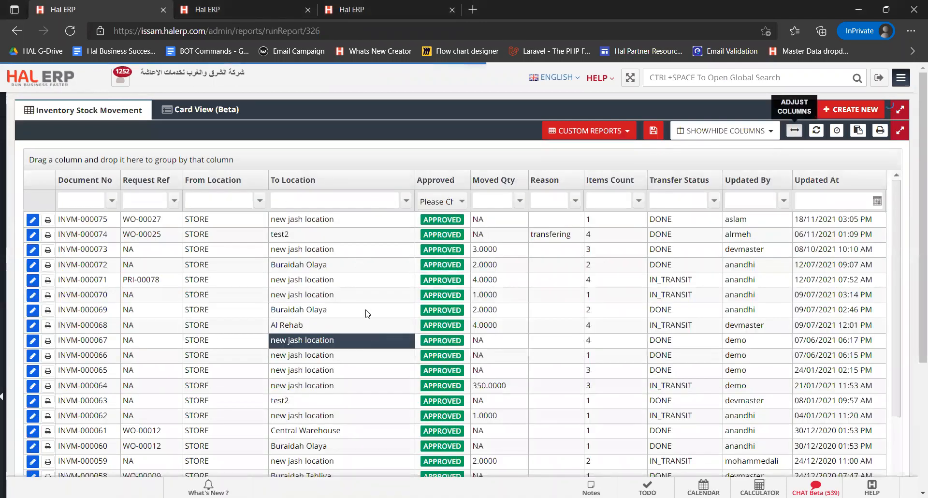
click(843, 110)
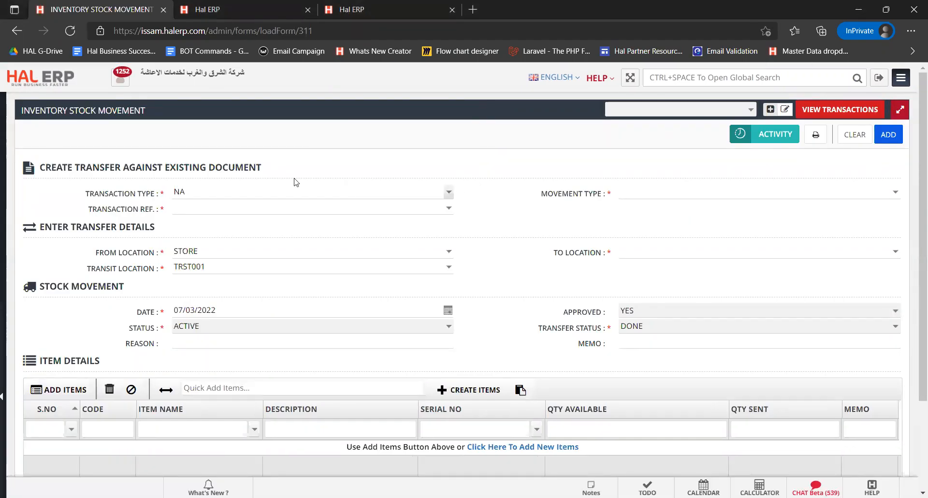
click(448, 192)
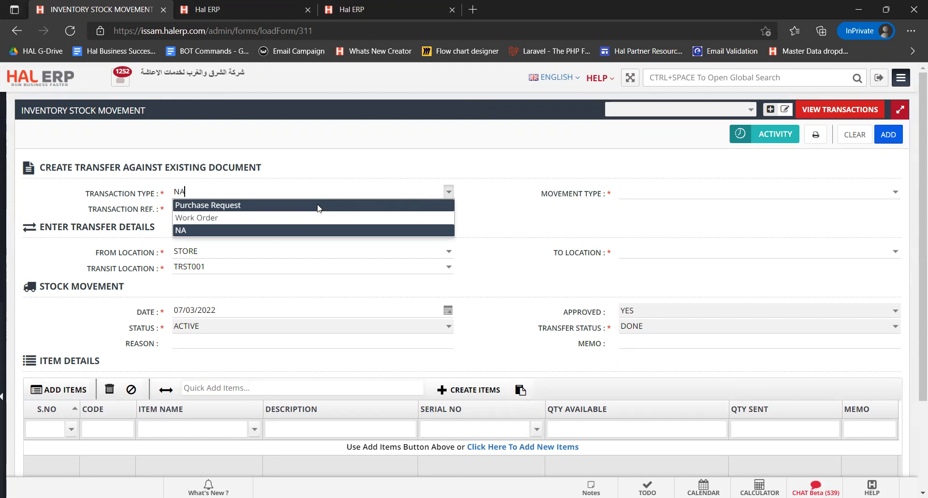
click(296, 231)
click(896, 194)
click(885, 204)
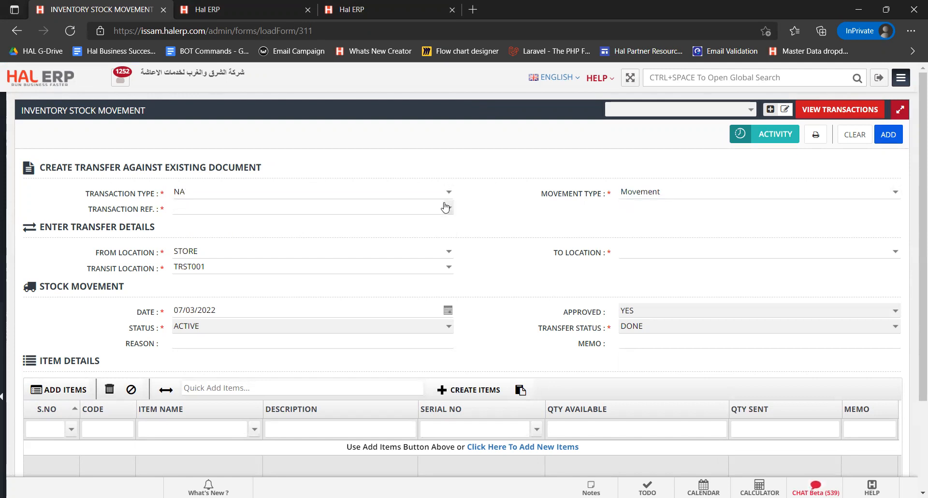
click(445, 207)
click(437, 273)
- Set the transfer's from location to MAK WH, to location to Buraidah Olaya and transit location to NA
double_click(293, 255)
text(MAK)
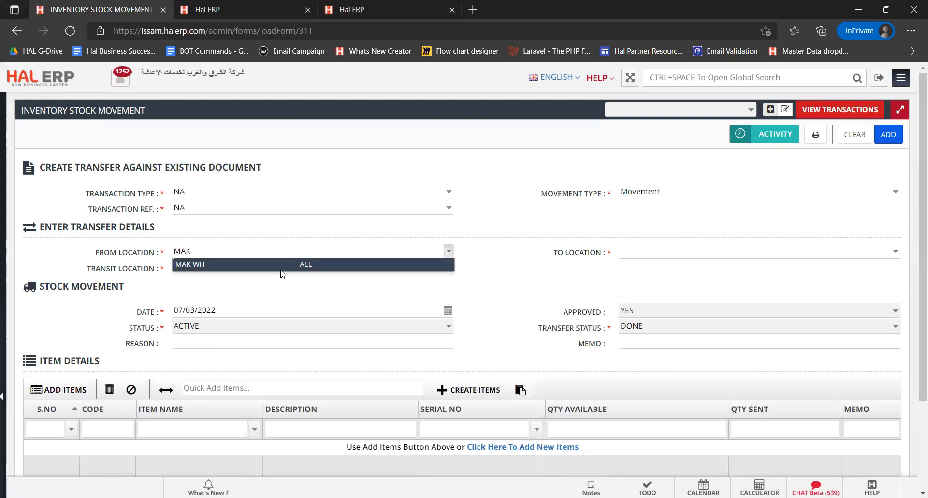
click(281, 267)
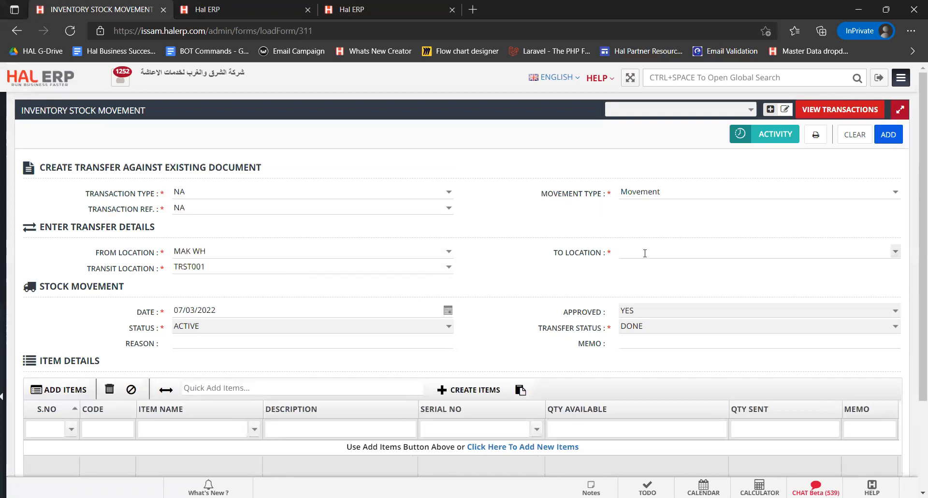
text(burai)
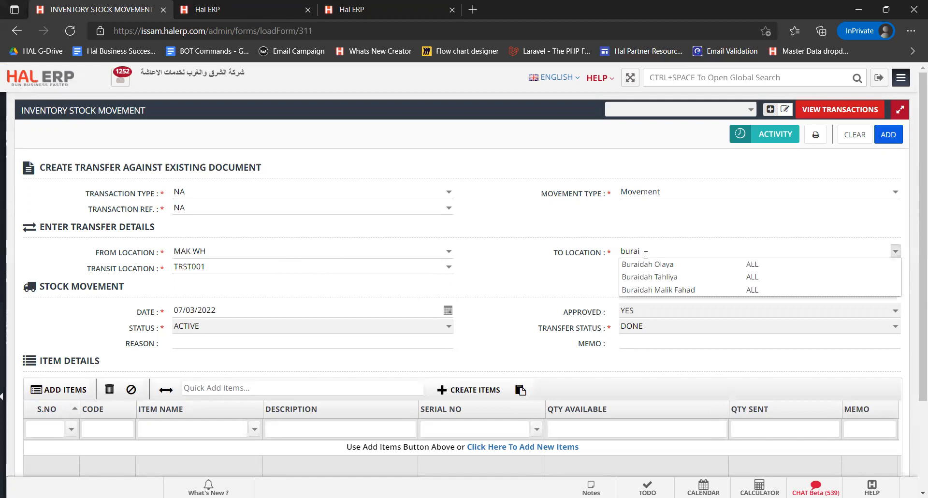
click(647, 265)
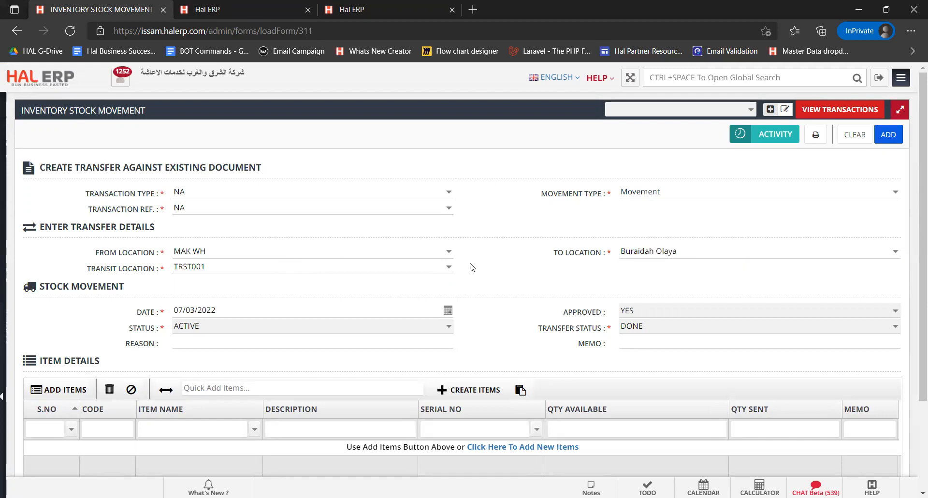
click(448, 267)
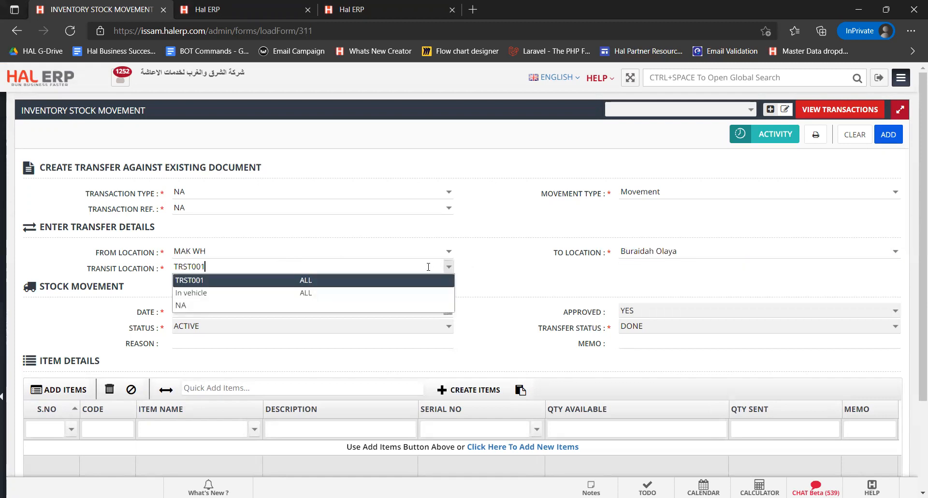
click(366, 305)
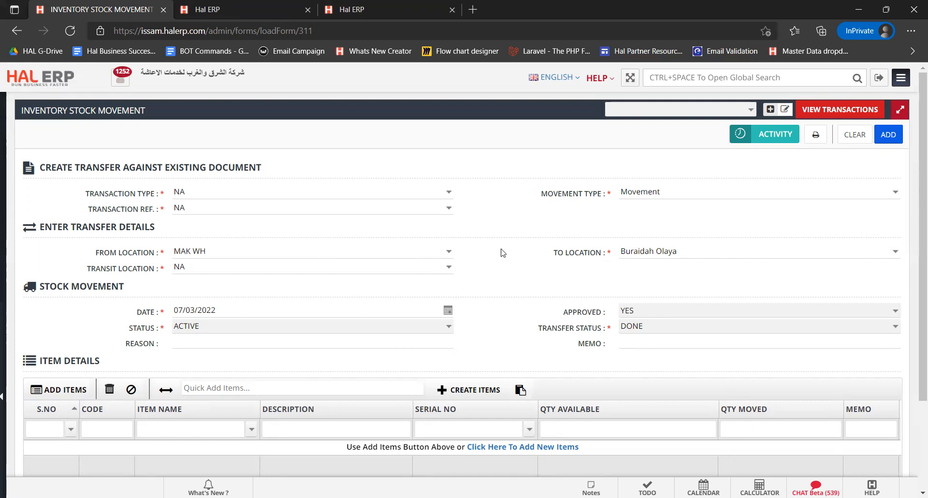
scroll(509, 265, down, 1)
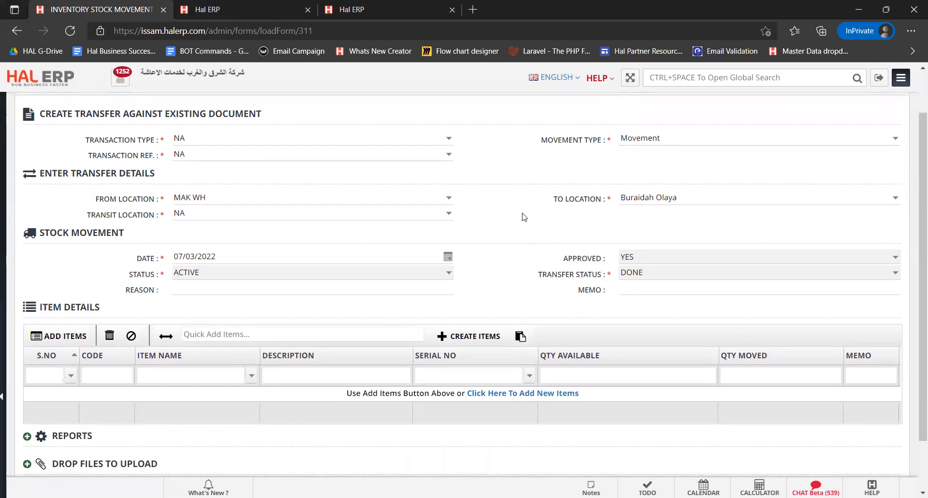
drag(553, 198, 691, 202)
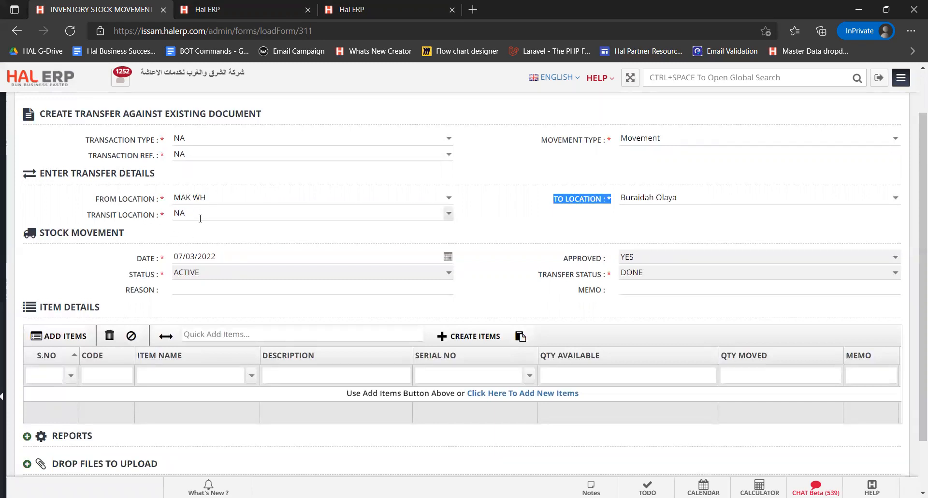
- Add item P001308 (ESSL EM LOCK) to the item details with a moved quantity of 10
scroll(410, 277, down, 1)
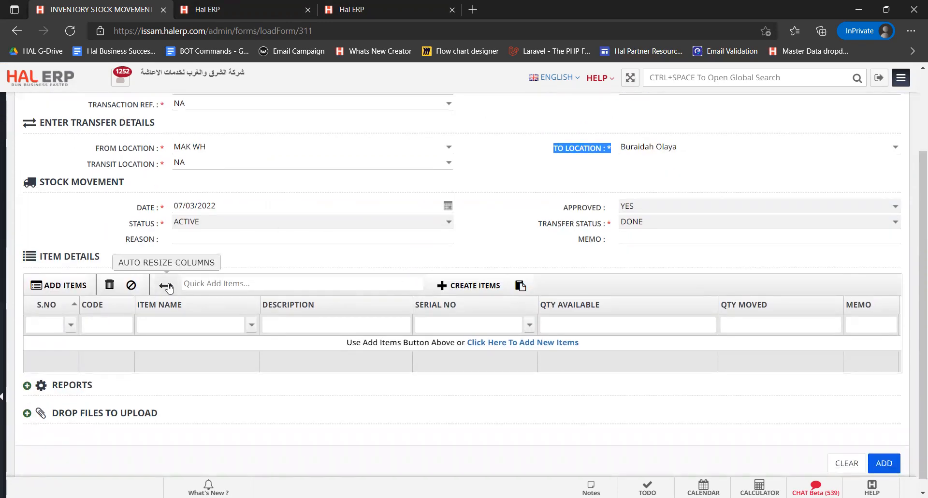
click(219, 281)
text(P001308 P001307)
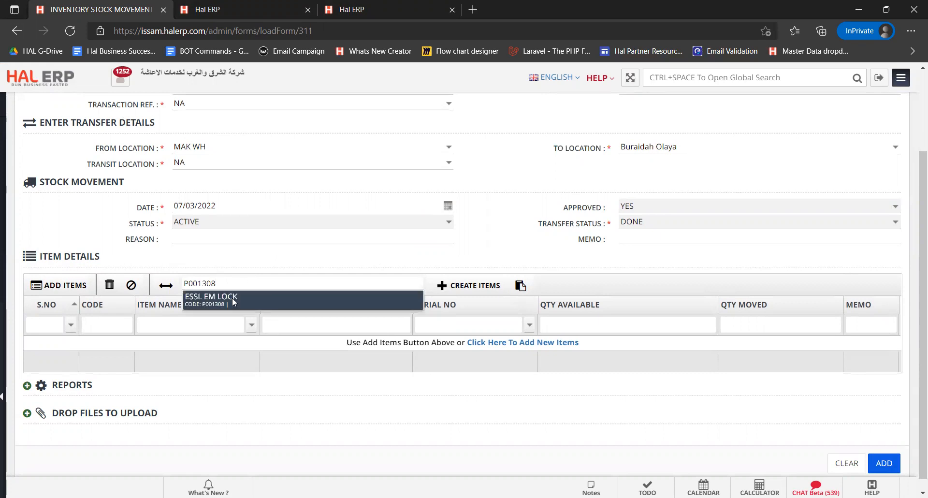
click(233, 301)
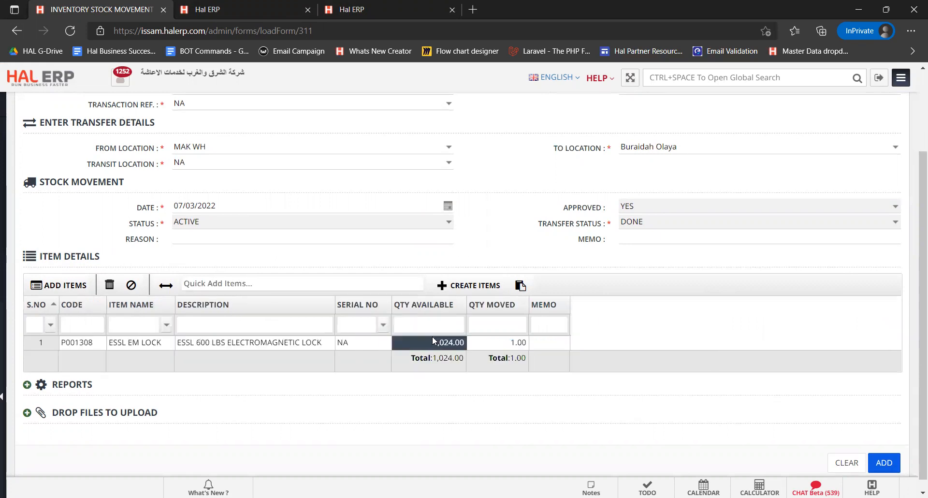
click(495, 345)
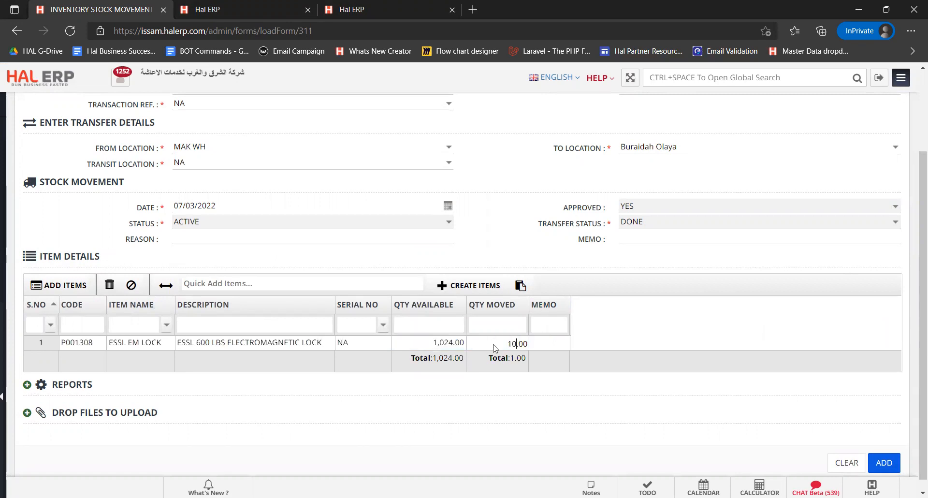
key(Return)
- Add item P001307 (MB160) to the item details with a moved quantity of 15
click(337, 283)
text(P001308 P001307)
double_click(219, 282)
key(BackSpace)
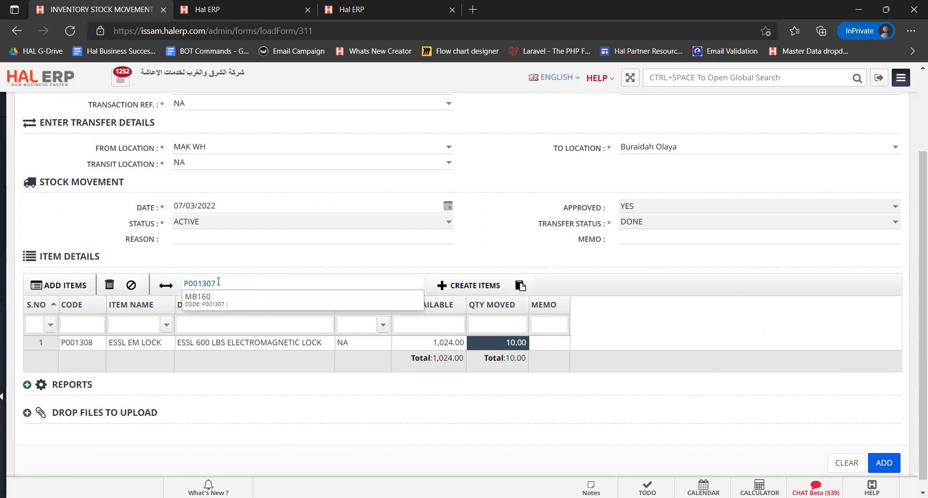
click(213, 296)
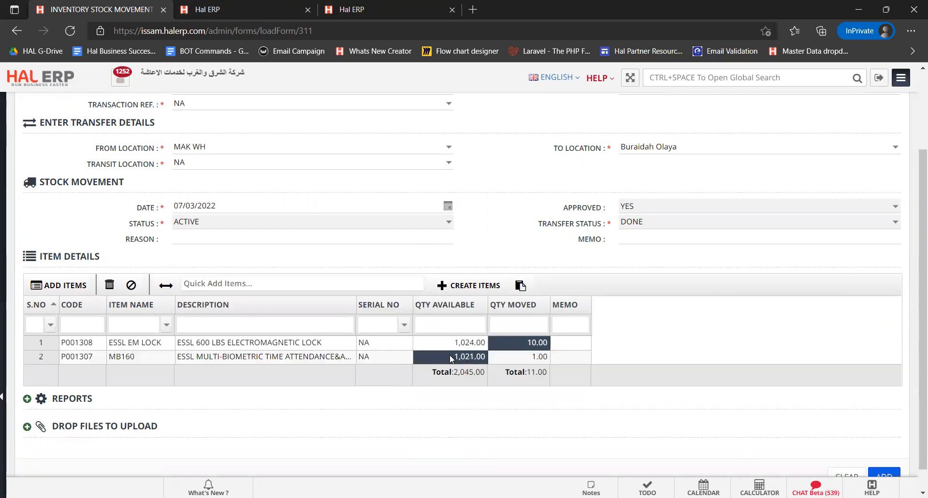
double_click(509, 357)
text(15)
key(Return)
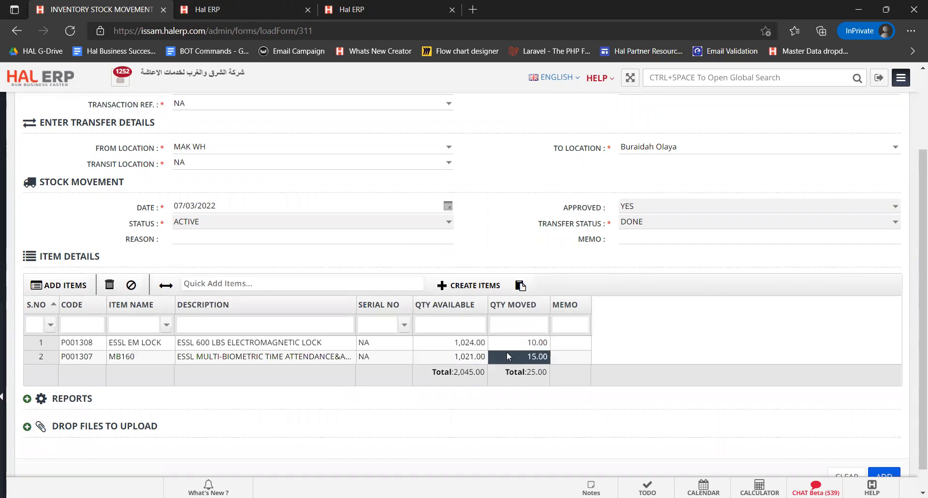
- Submit the stock movement and review the saved record's locations and item quantities
scroll(915, 382, down, 1)
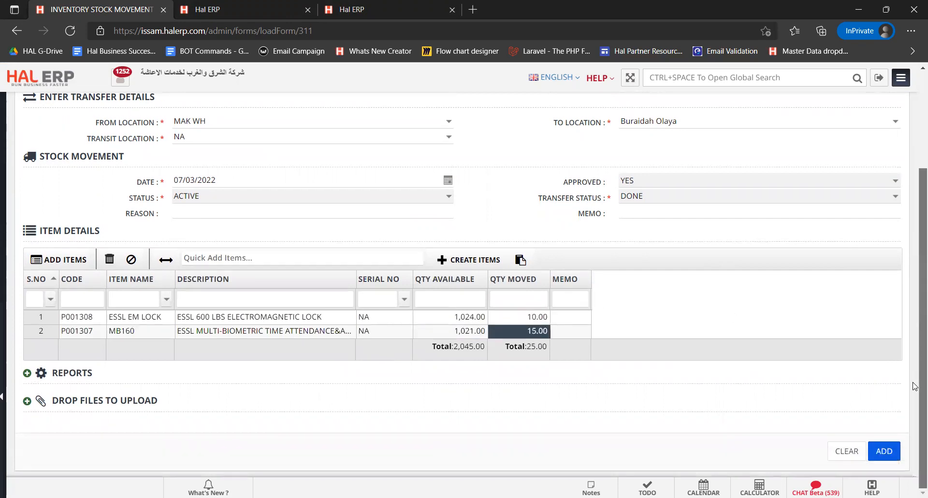
click(885, 452)
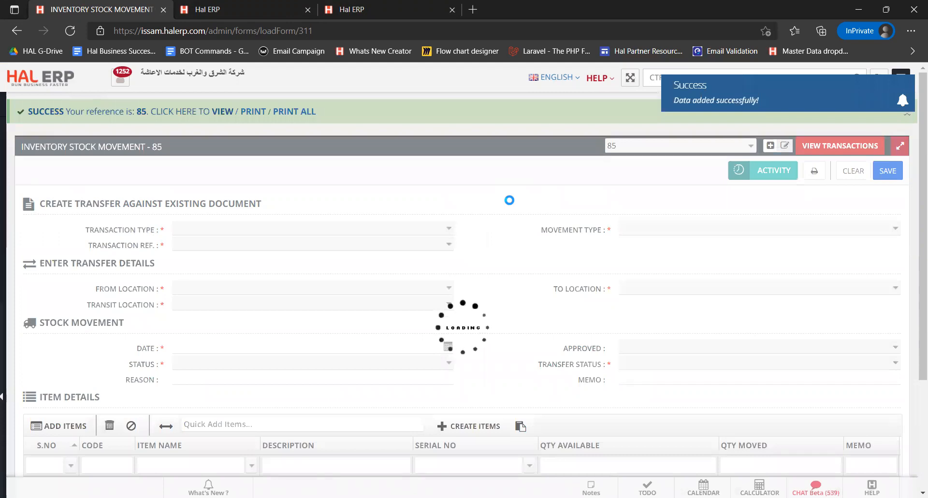
scroll(511, 202, down, 2)
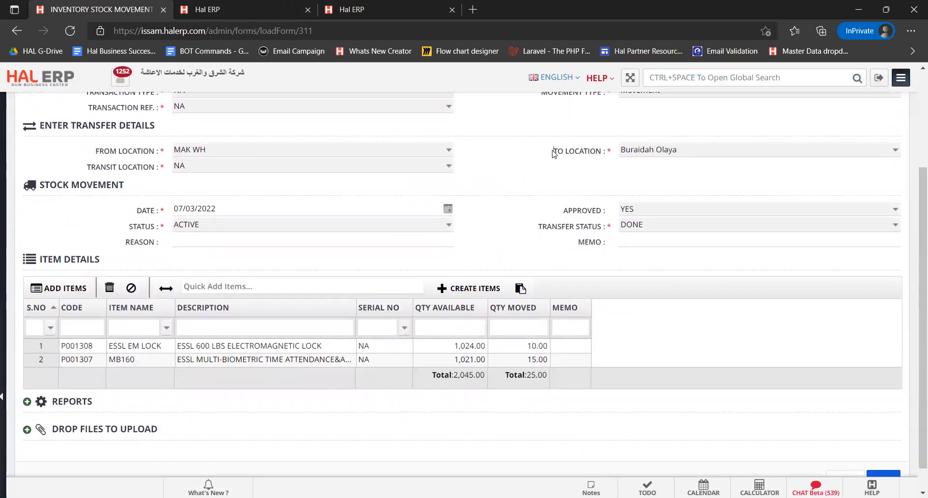
drag(553, 151, 613, 150)
click(502, 204)
scroll(503, 204, down, 1)
- Open the saved movement's reports and examine the stock out and stock in lines by location
click(63, 373)
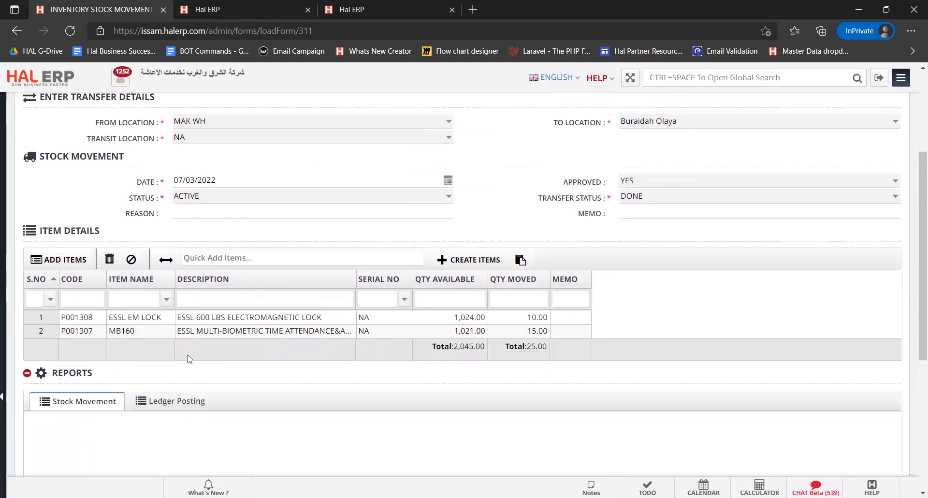
scroll(188, 359, down, 3)
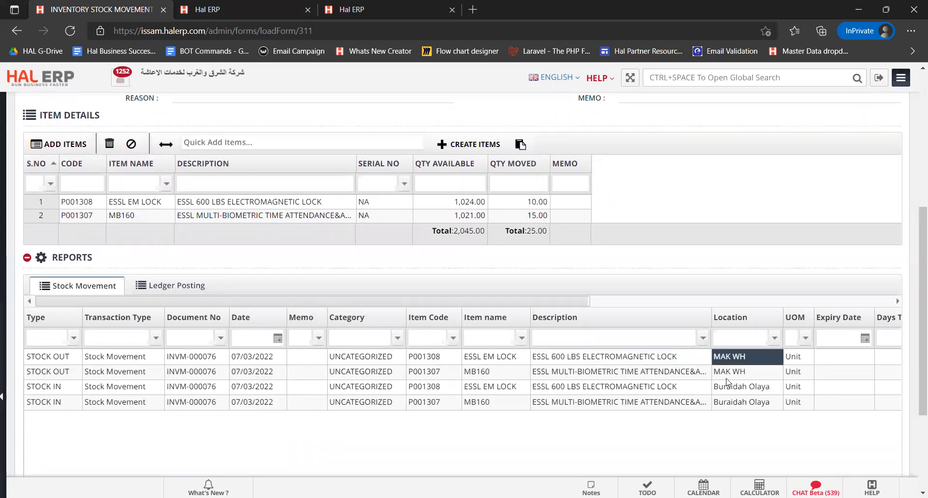
drag(732, 389, 732, 398)
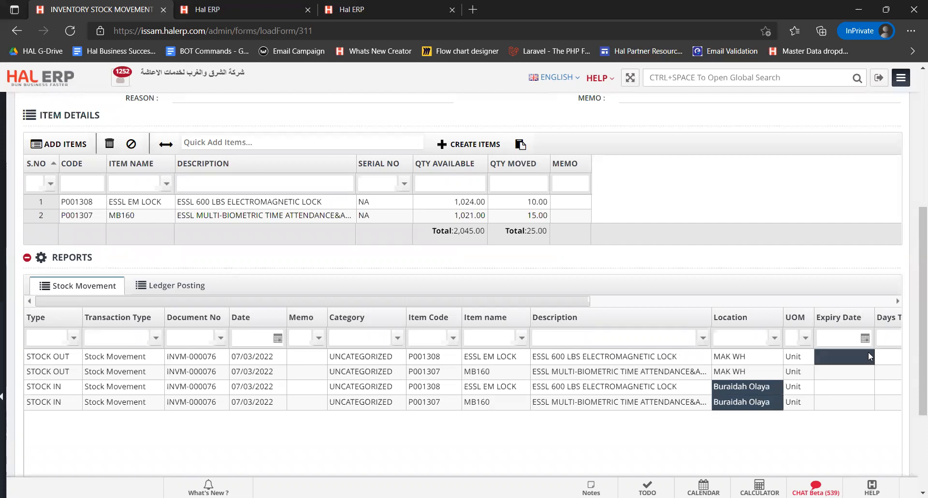
drag(915, 344, 914, 210)
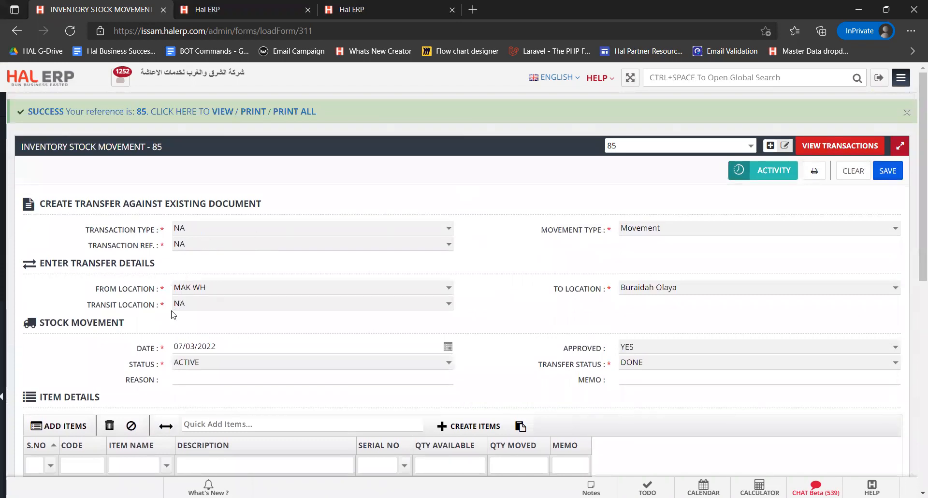
drag(913, 192, 914, 400)
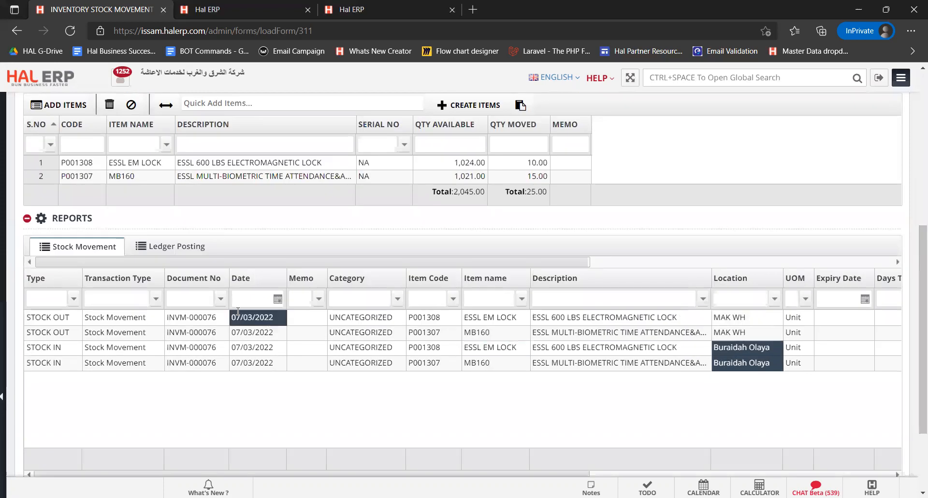
- Examine the debit and credit entries in the saved movement's ledger posting report
click(163, 250)
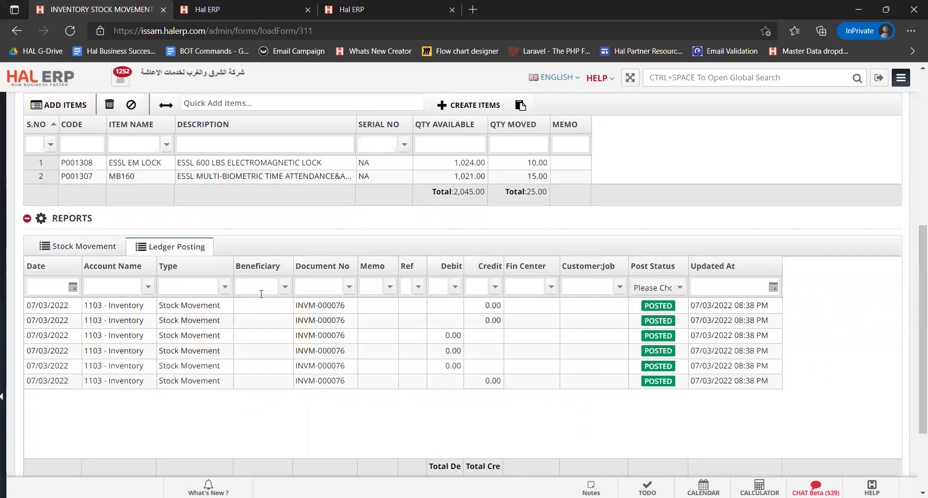
click(489, 306)
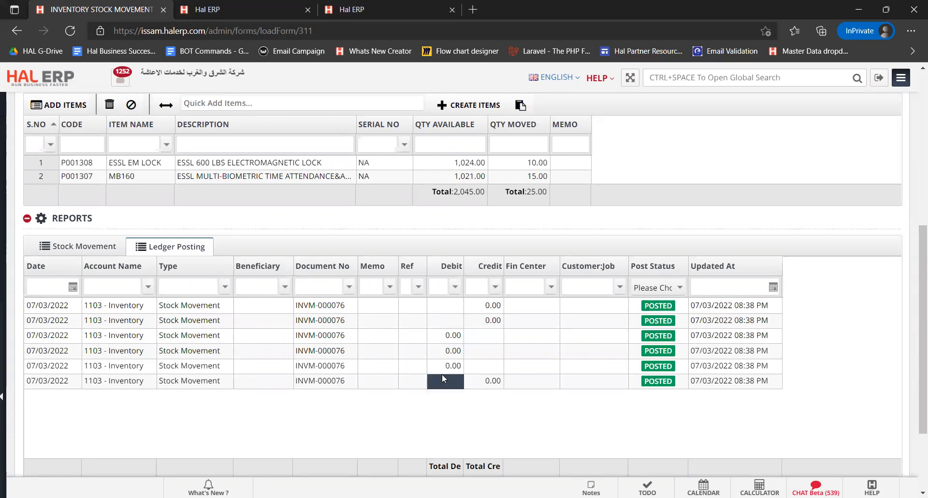
scroll(276, 226, up, 7)
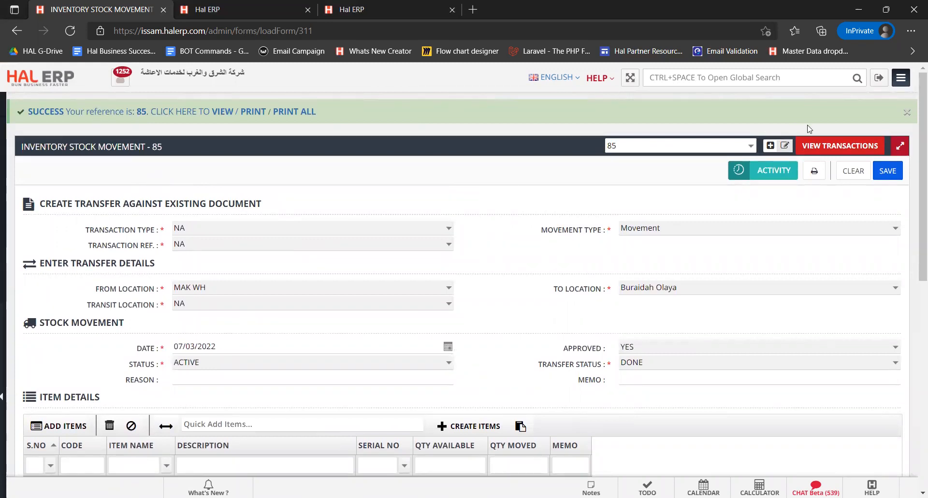
- Return to the stock movement transactions and start another record with movement type Movement and transaction reference NA
click(825, 146)
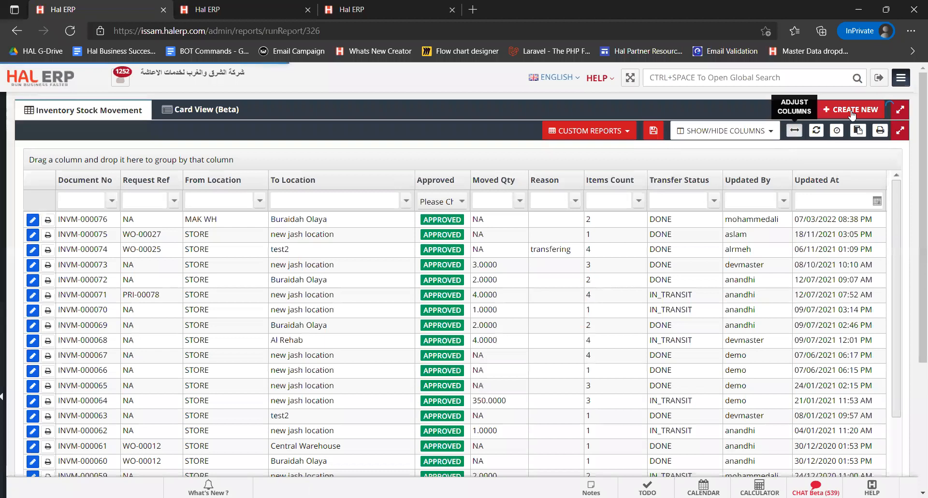
click(852, 111)
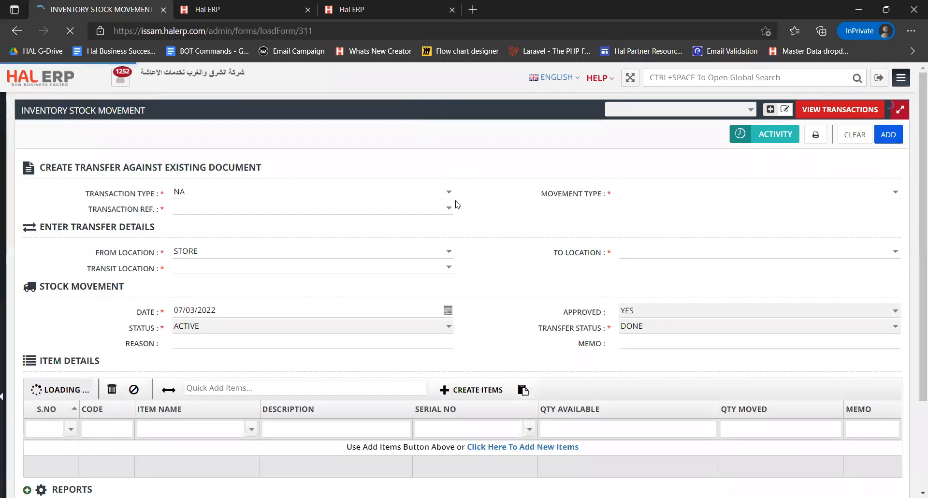
click(895, 193)
click(888, 203)
click(444, 213)
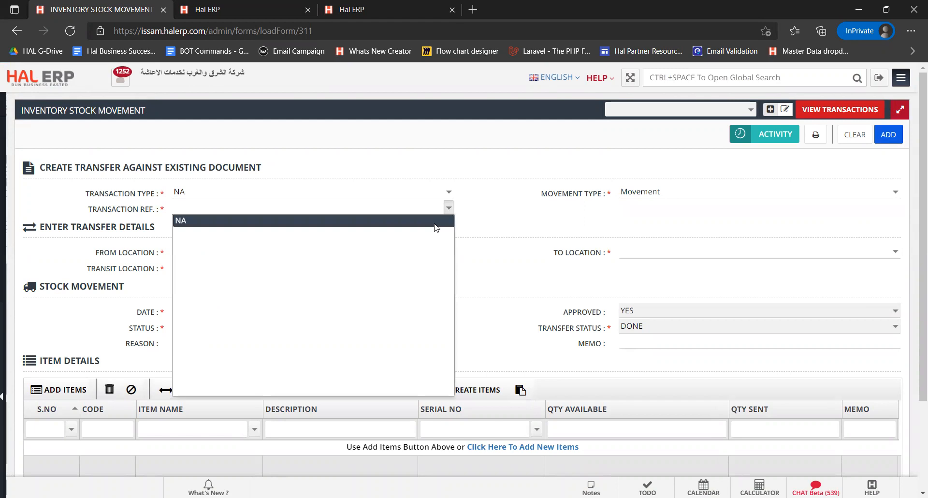
click(441, 221)
- Set the movement's from location to MAK WH and to location to Buraidah Olaya, keeping TRST001 as the transit location
click(407, 255)
text(MAK)
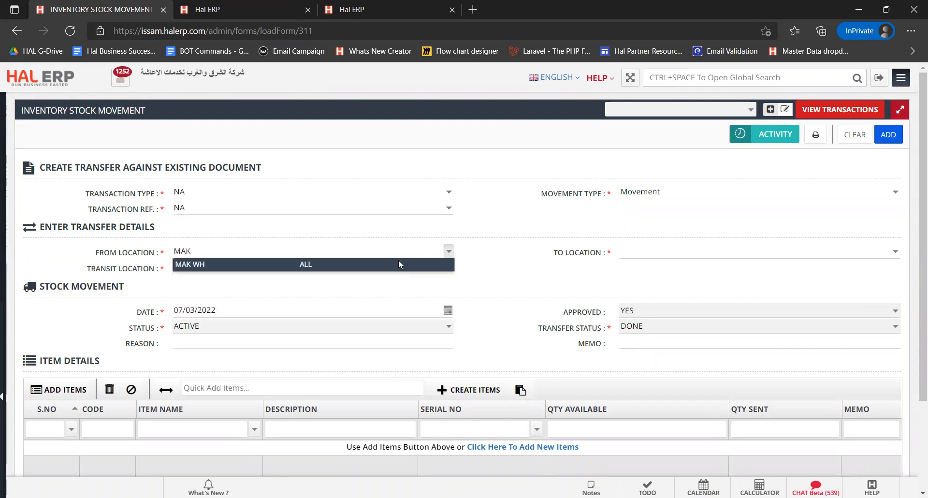
click(640, 247)
text(burai)
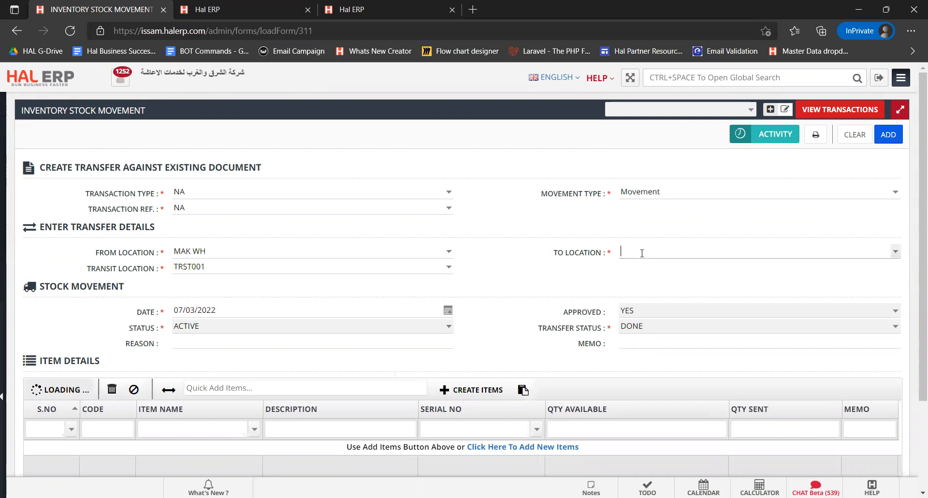
click(648, 264)
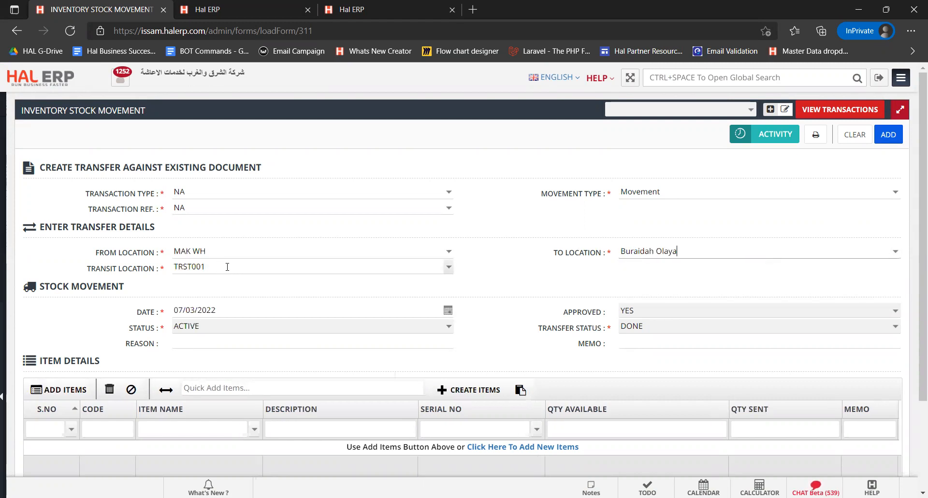
click(449, 269)
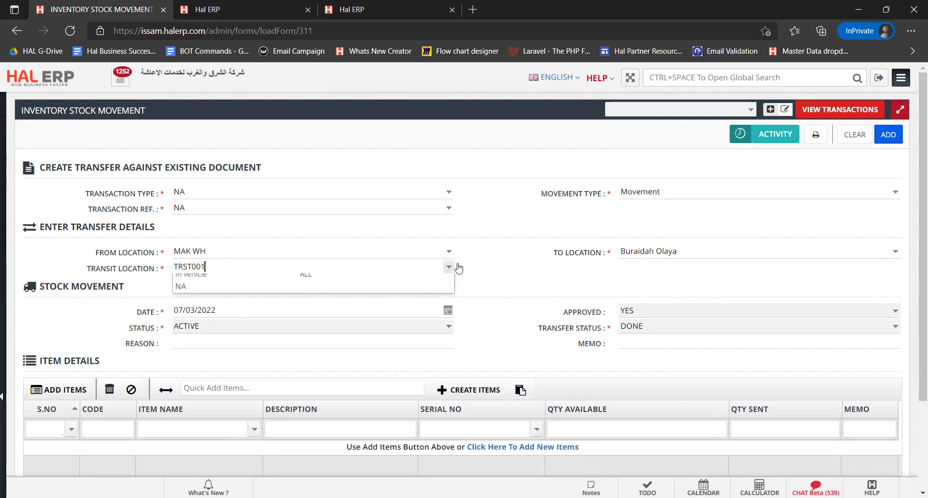
- Add item P001308 (ESSL EM LOCK) to the item details with a sent quantity of 14
scroll(485, 252, down, 3)
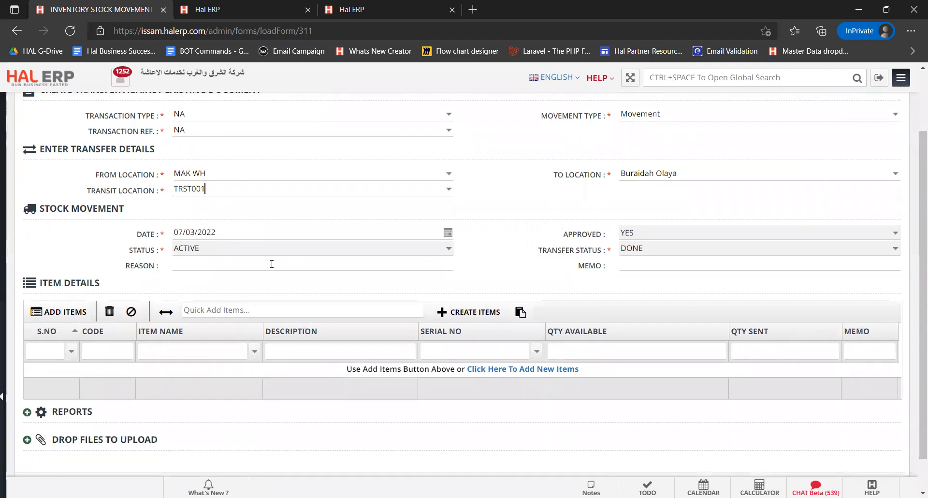
click(253, 312)
key(ctrl+BackSpace)
key(BackSpace)
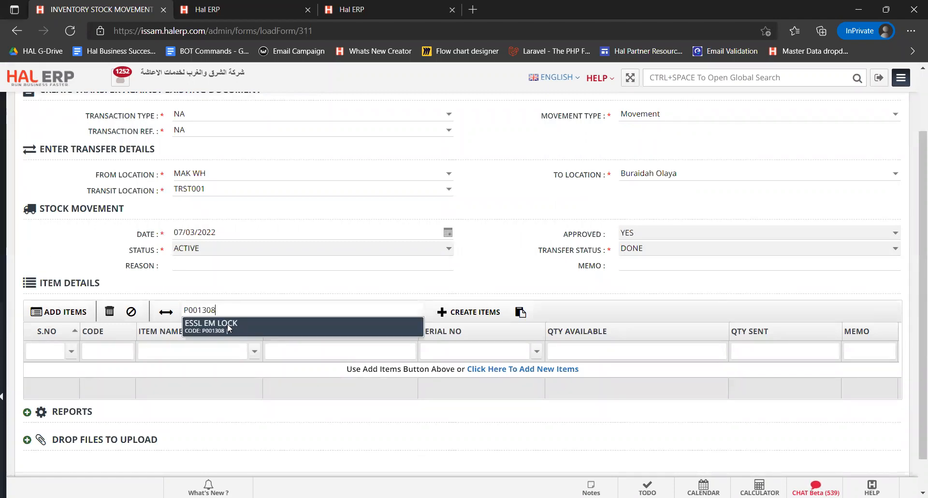
click(229, 328)
click(437, 368)
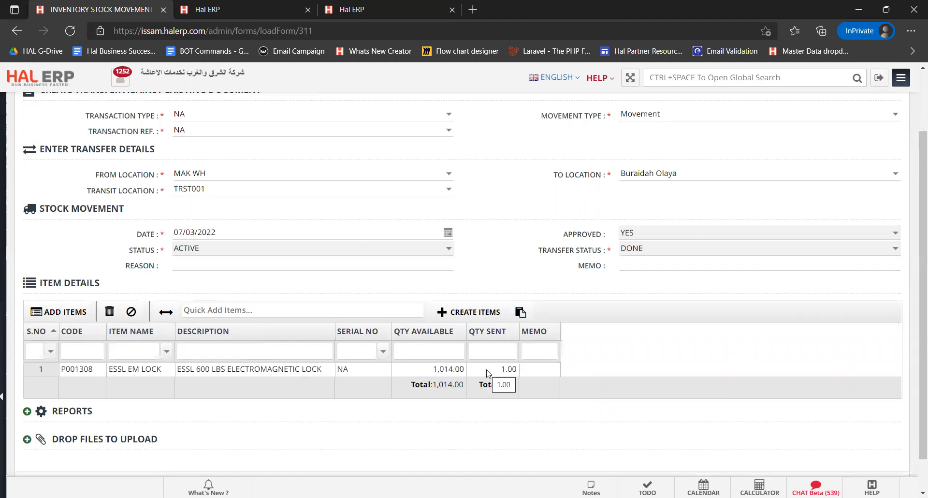
click(451, 369)
click(488, 370)
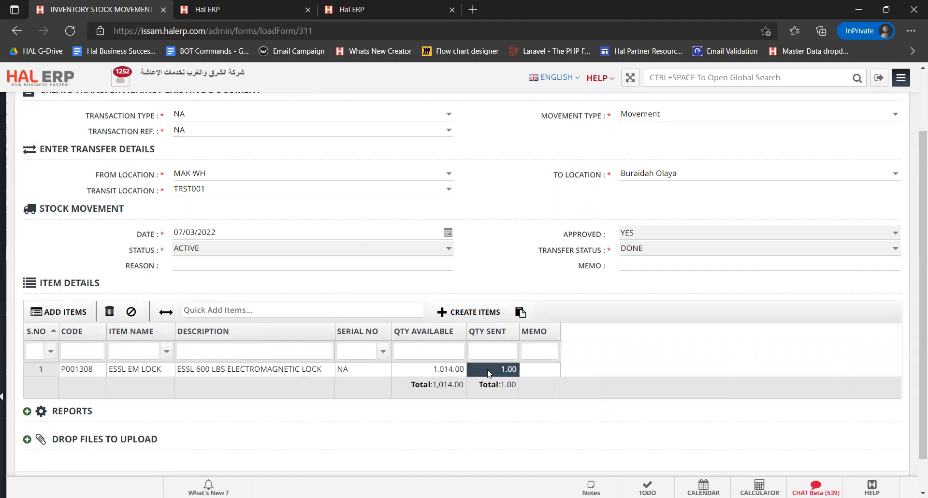
key(Return)
- Add item P001307 (MB160) to the item details as a second line
click(231, 313)
text(P001308 P001307)
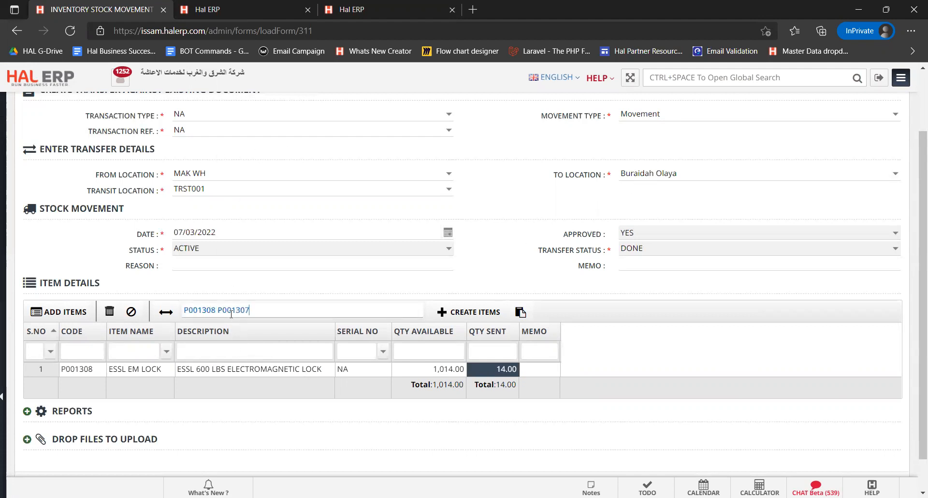
key(shift+Right)
key(shift+Right)
key(shift+Right)
key(shift+Right)
key(shift+Right)
key(shift+Right)
key(Delete)
key(Delete)
click(221, 323)
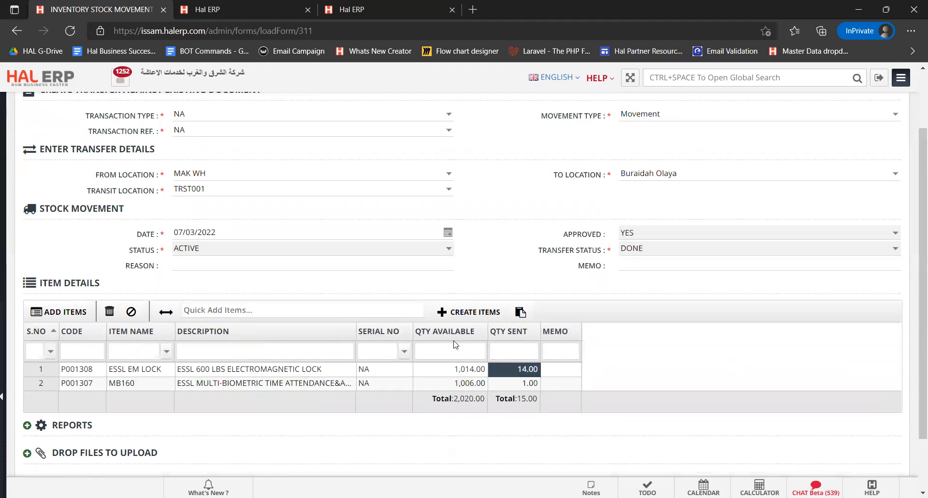
- Set the sent quantity of item P001307 to 6 and submit the stock movement
click(510, 383)
text(6)
key(Return)
scroll(545, 249, down, 2)
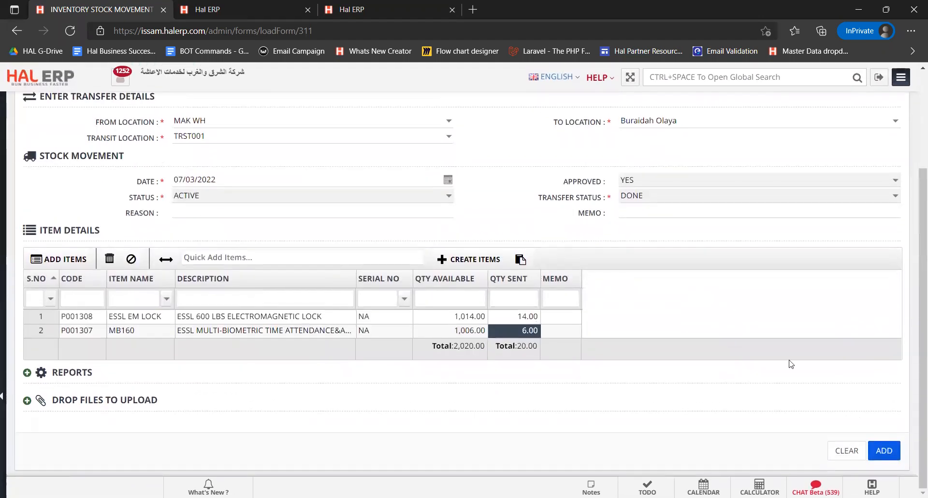
click(884, 452)
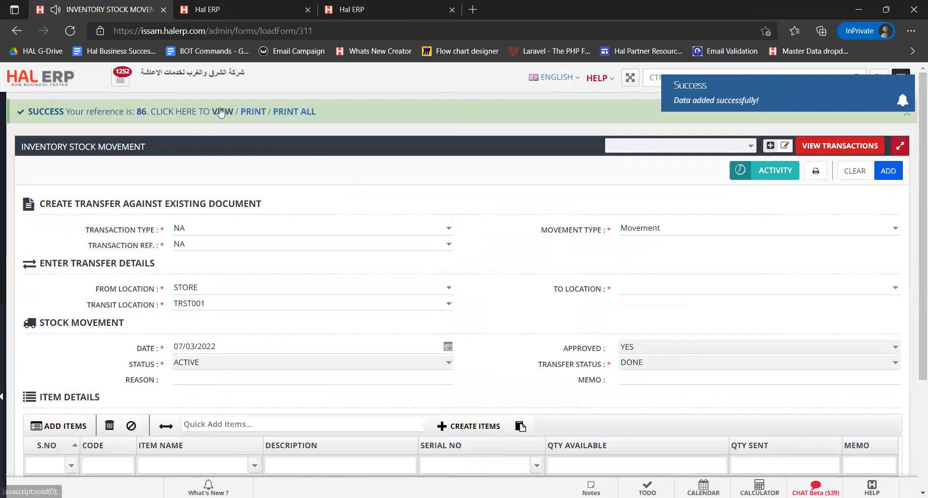
- Open the newly added movement and review its transfer status and item quantities
scroll(532, 289, down, 2)
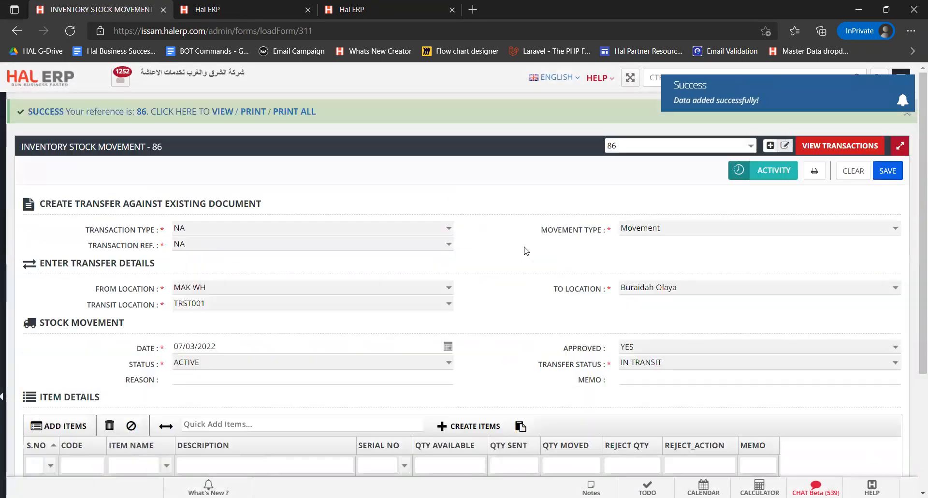
scroll(565, 247, down, 2)
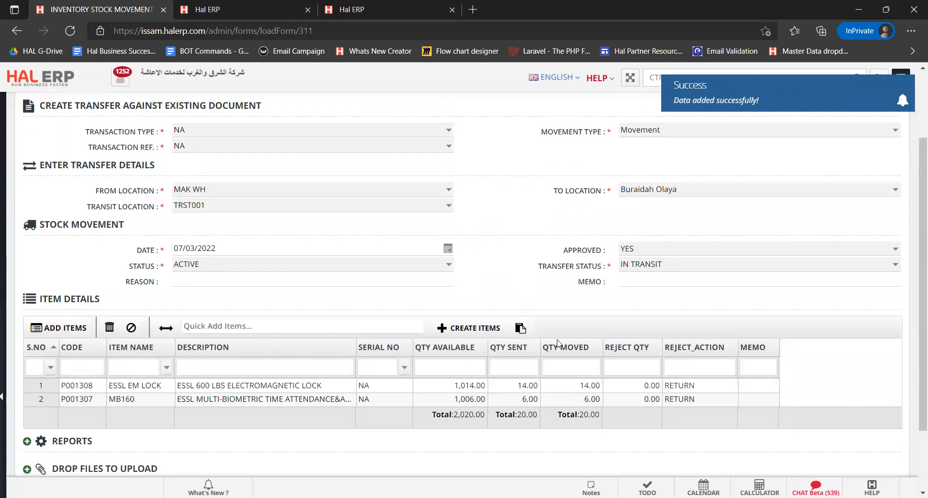
scroll(522, 265, down, 2)
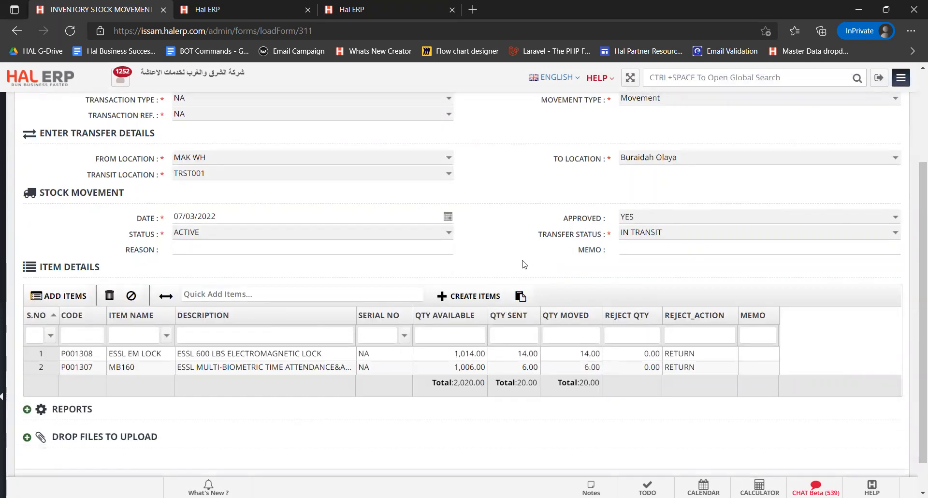
- Open the movement's stock report and compare the stock out and stock in lines by location and quantity
click(72, 373)
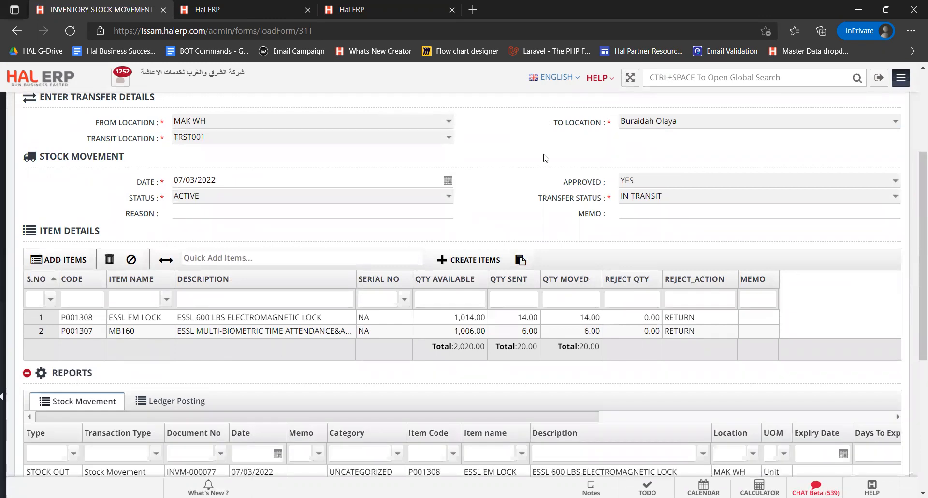
scroll(546, 159, down, 4)
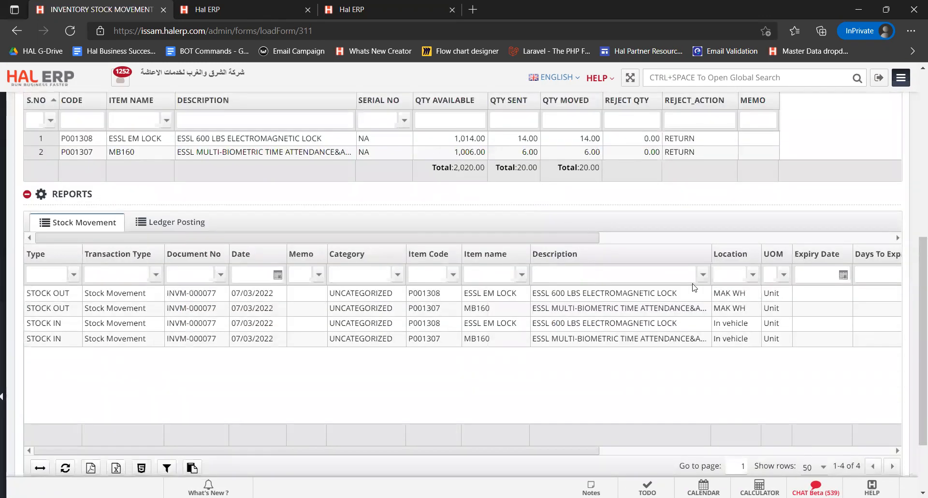
click(737, 293)
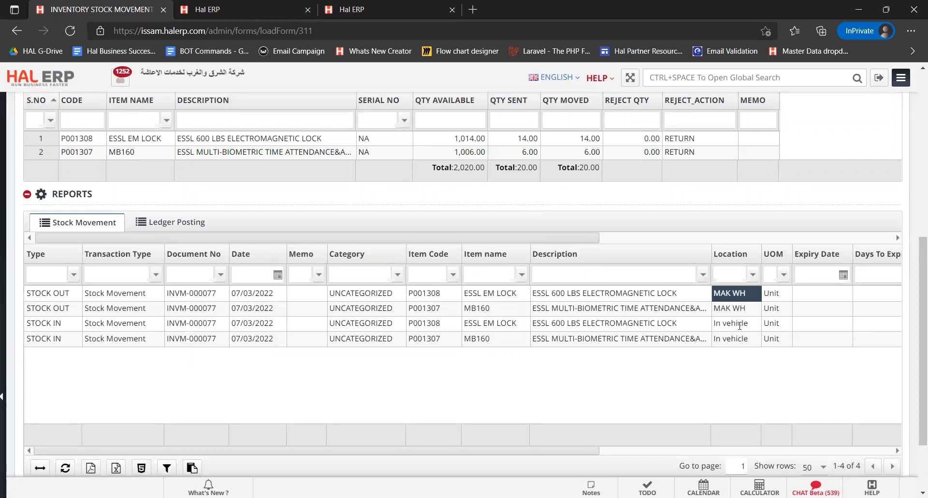
drag(734, 324, 734, 338)
drag(558, 238, 795, 237)
click(636, 292)
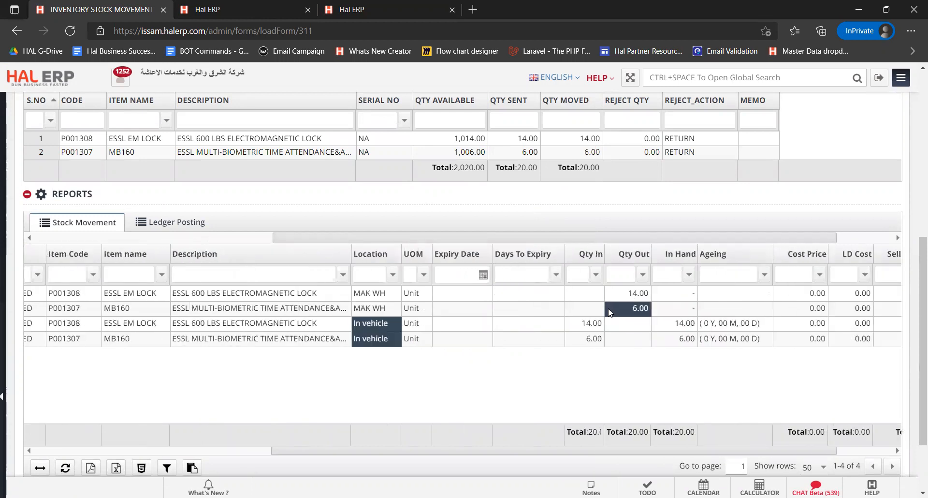
- Review the destination, transfer status and moved quantities of the movement before receiving the goods
drag(915, 292, 914, 179)
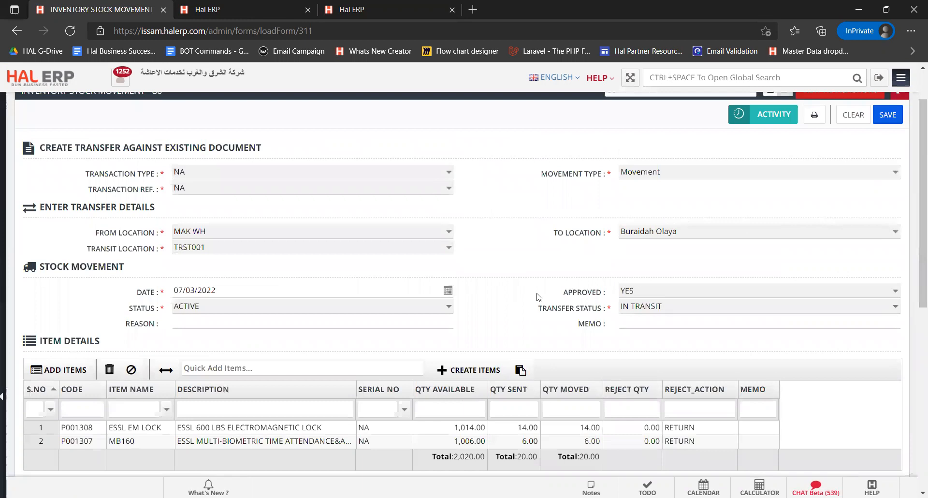
scroll(563, 279, down, 2)
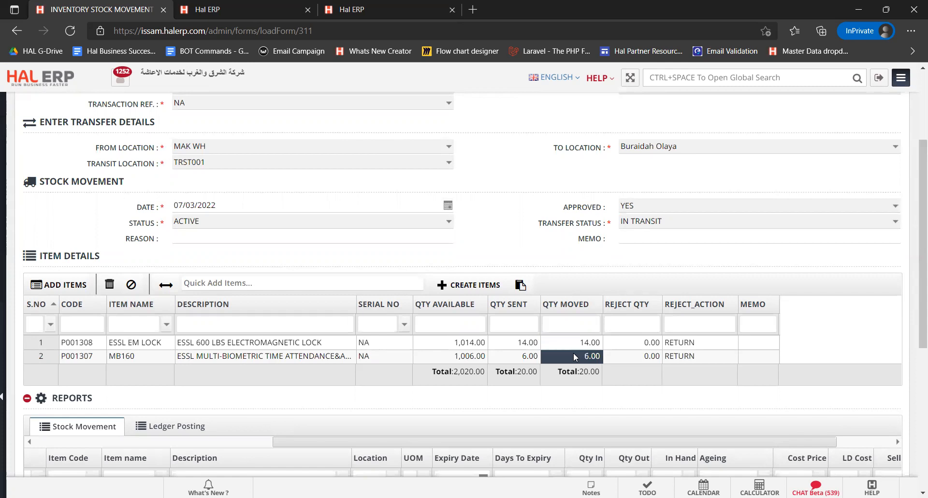
scroll(914, 298, down, 6)
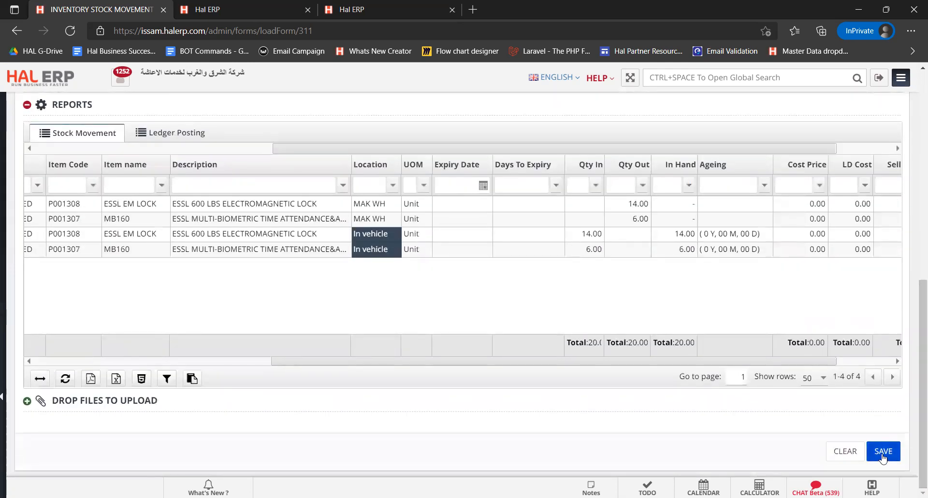
scroll(915, 290, up, 6)
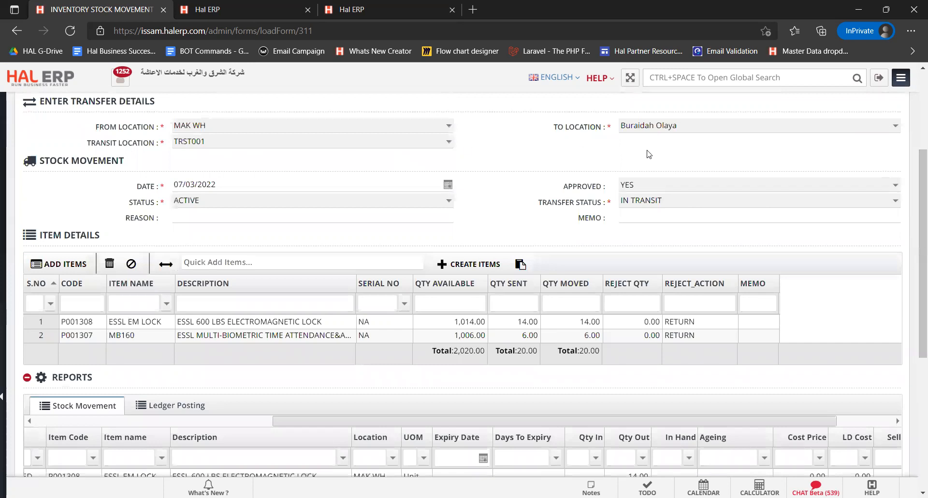
- Set the moved quantity of item P001308 to 13, keeping RETURN as the reject action
click(637, 327)
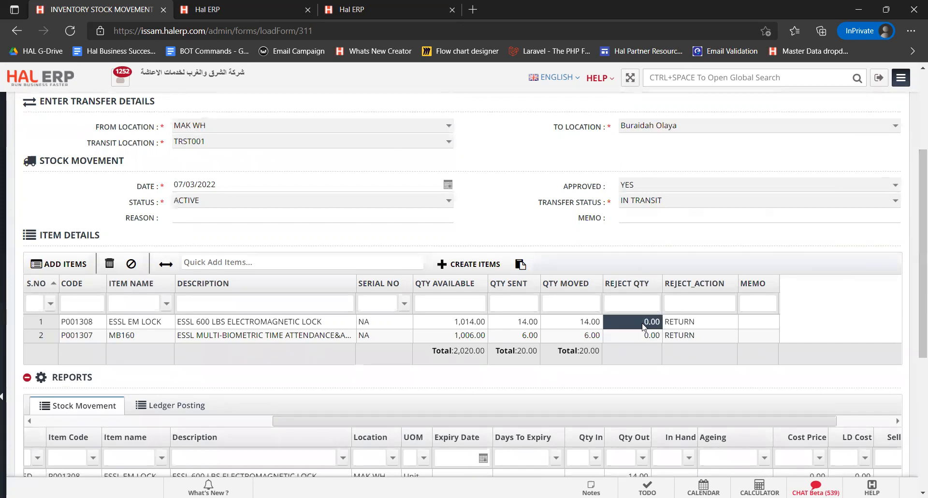
click(569, 320)
click(566, 320)
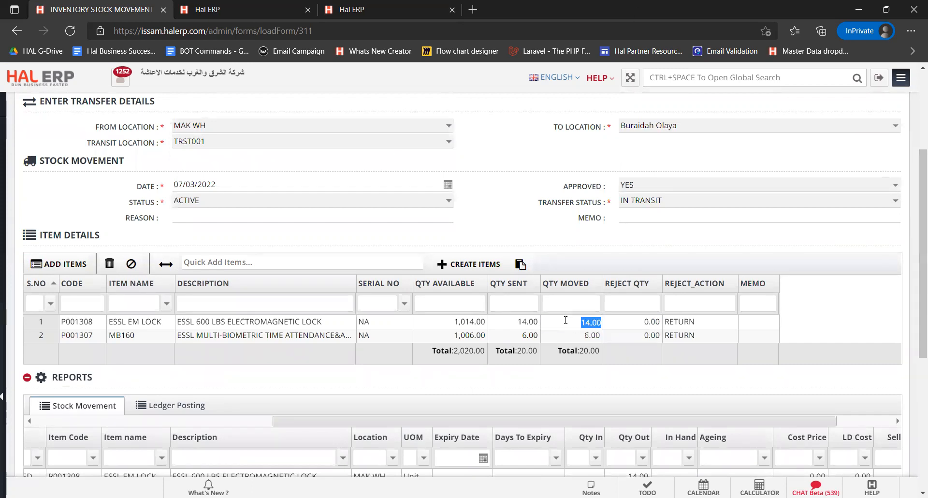
text(13)
key(Return)
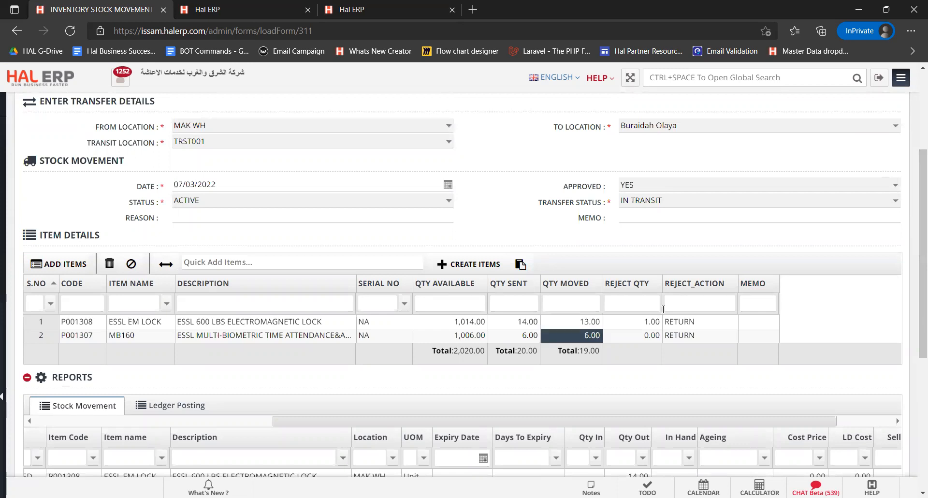
click(724, 320)
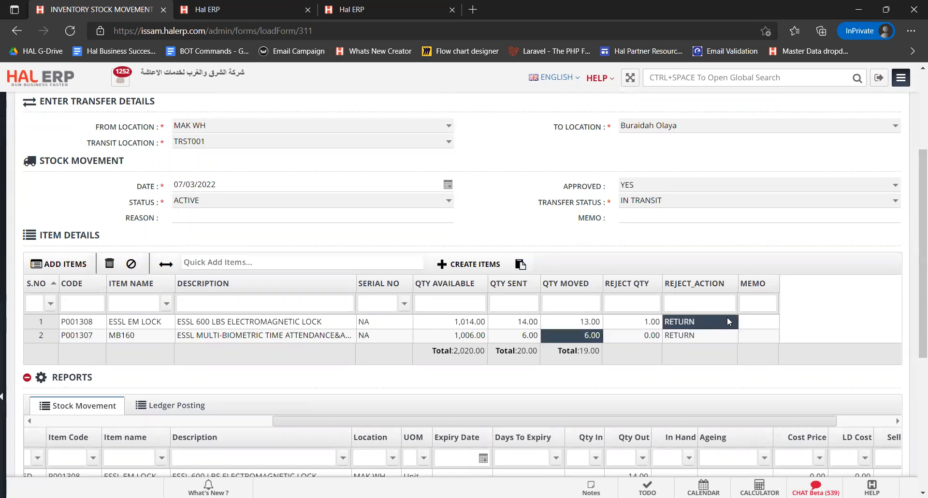
click(727, 317)
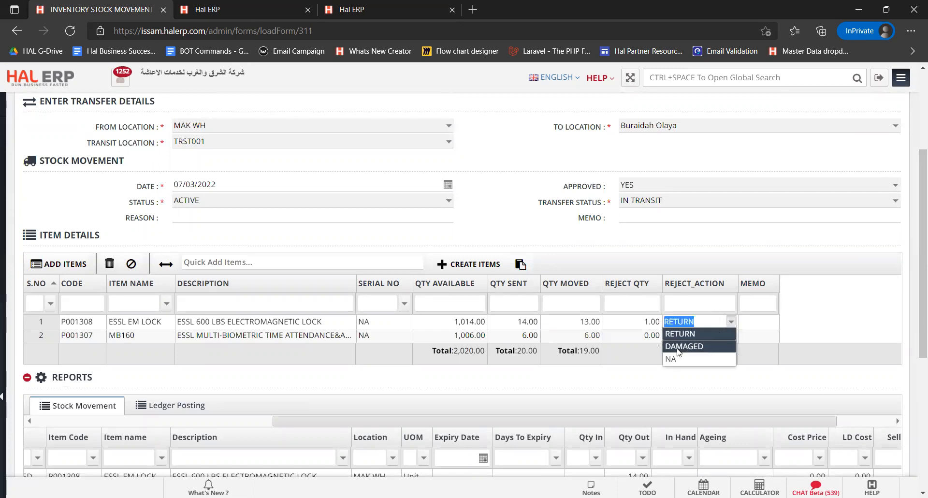
click(730, 321)
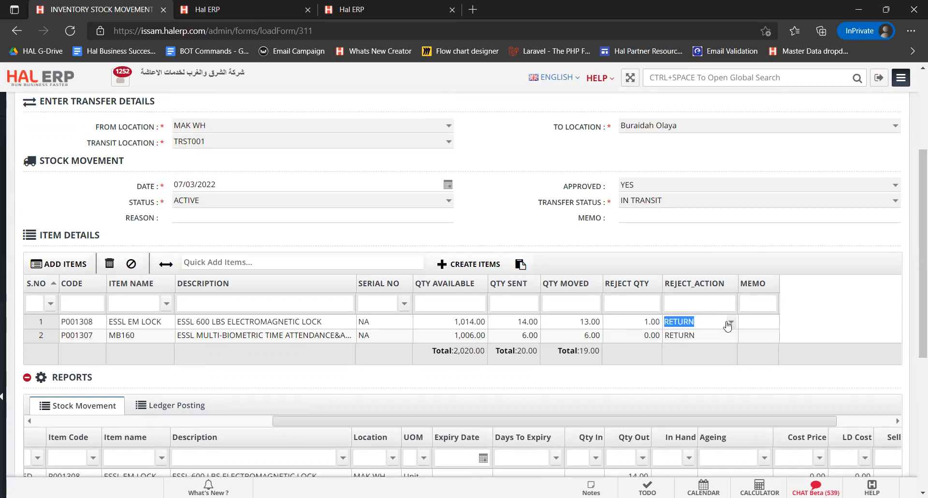
click(675, 334)
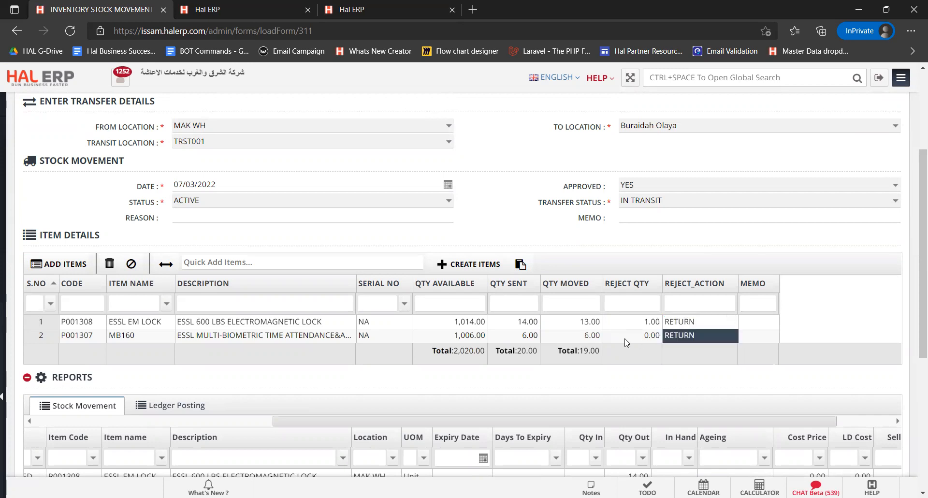
- Set the moved quantity of item P001307 to 4, keeping RETURN as the reject action
click(574, 337)
text(4)
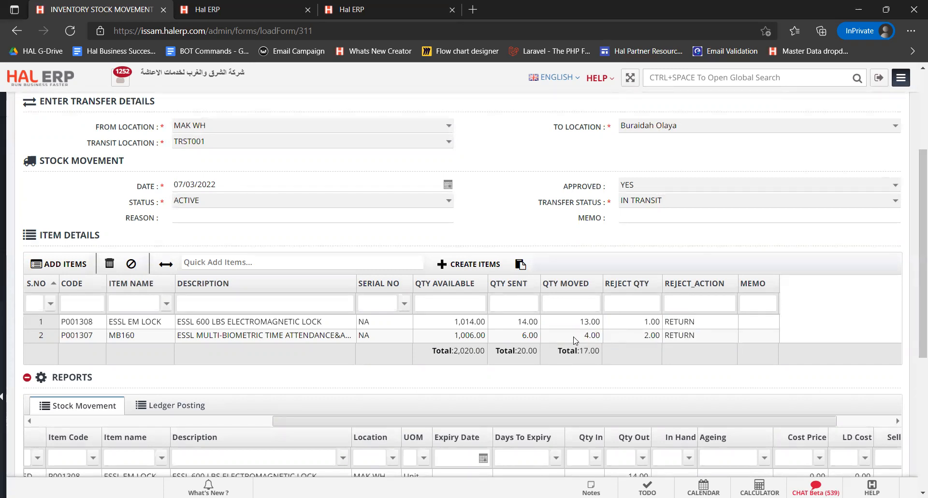
click(706, 335)
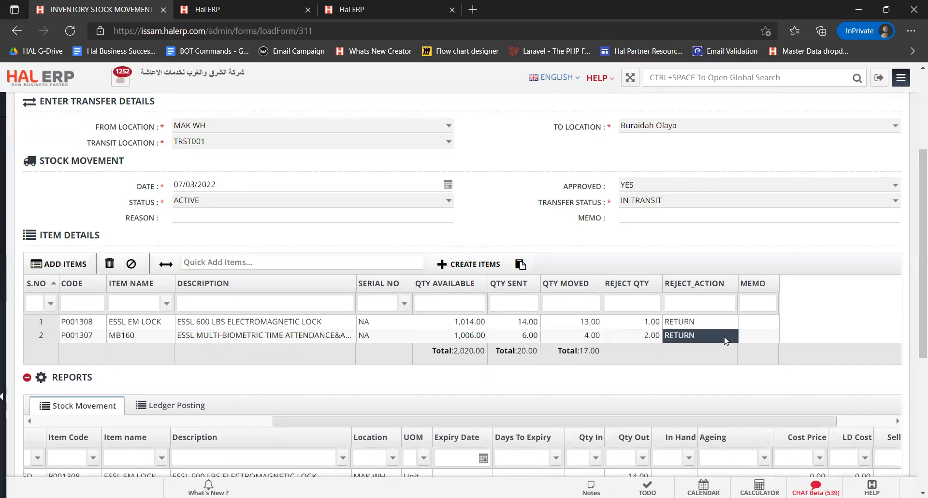
click(725, 341)
click(766, 334)
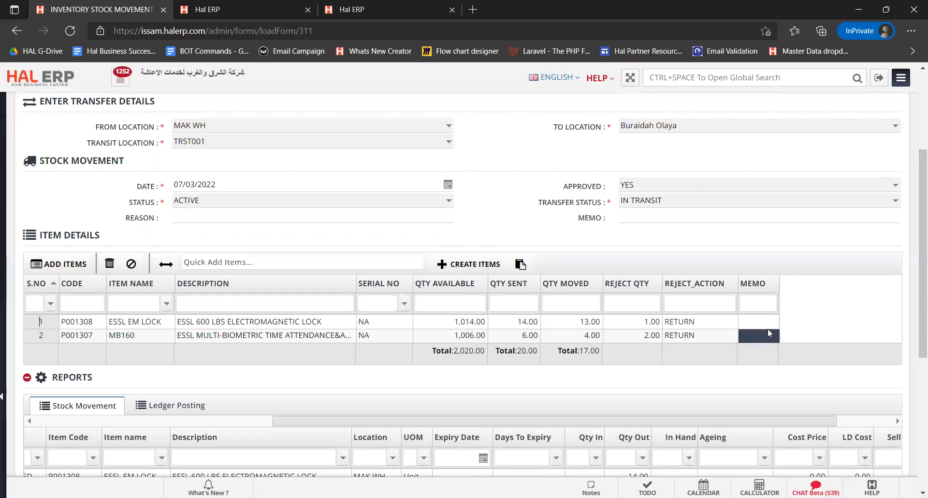
- Save the stock movement with the received and rejected quantities
scroll(899, 362, down, 5)
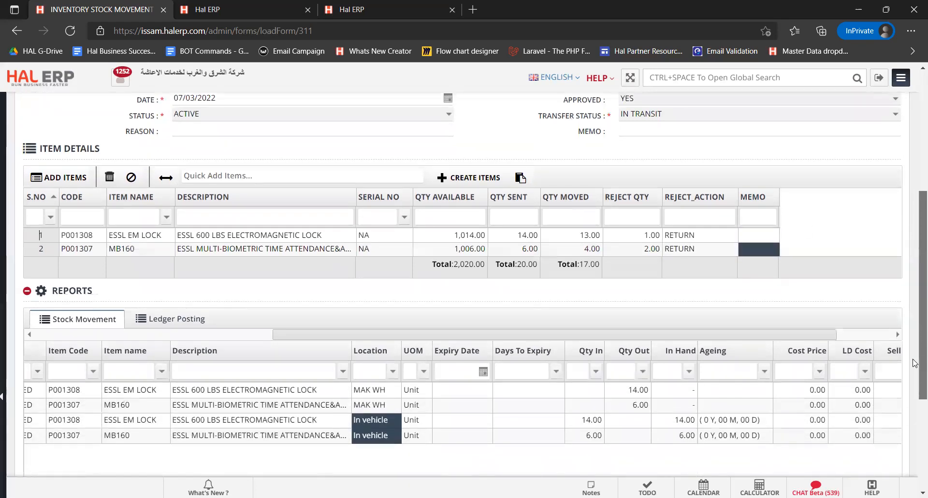
scroll(897, 420, down, 1)
click(884, 450)
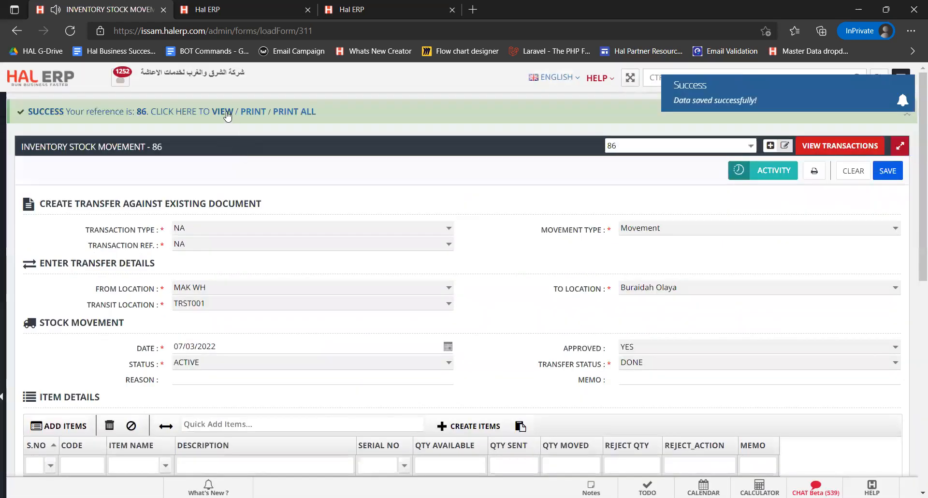
- Open the saved movement and examine the received and returned quantities by location in its stock movement report
scroll(537, 239, down, 5)
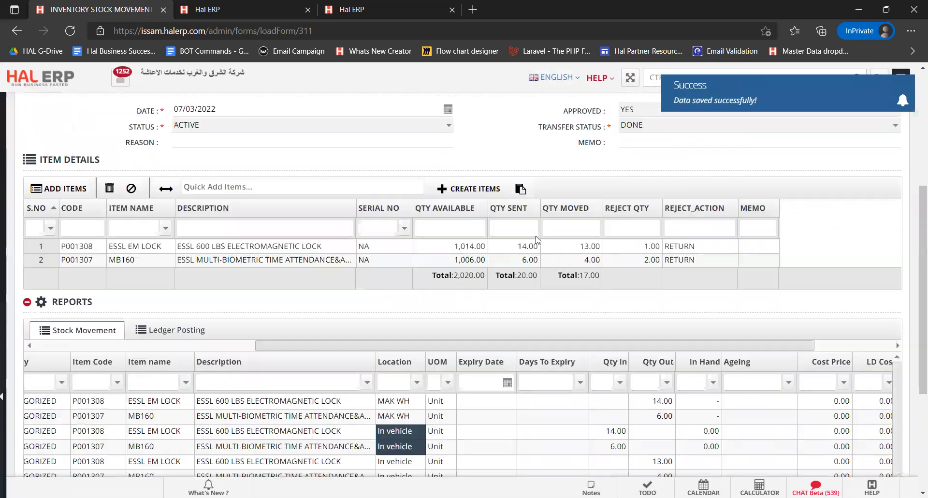
scroll(536, 239, down, 4)
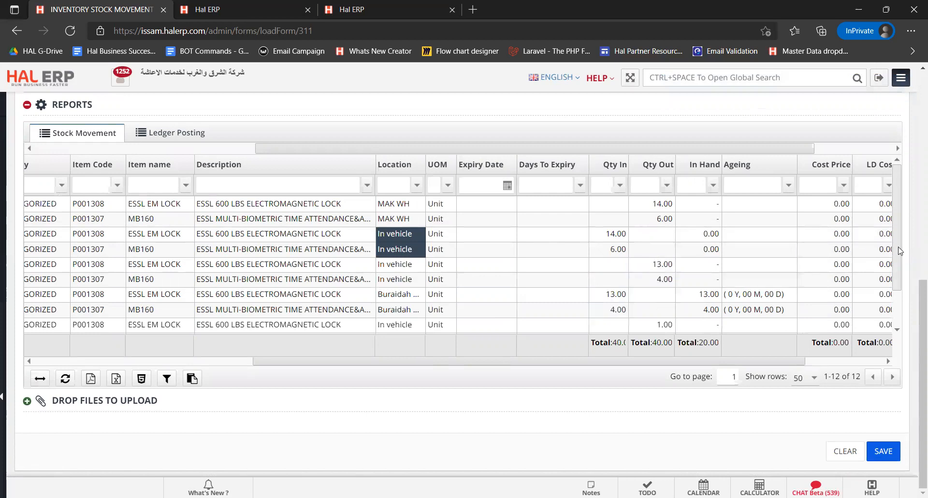
scroll(900, 251, down, 2)
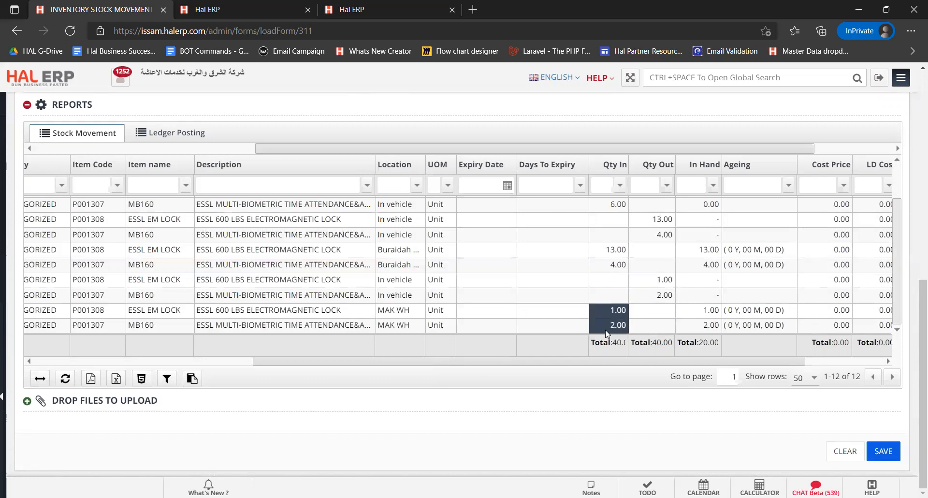
drag(921, 361, 913, 130)
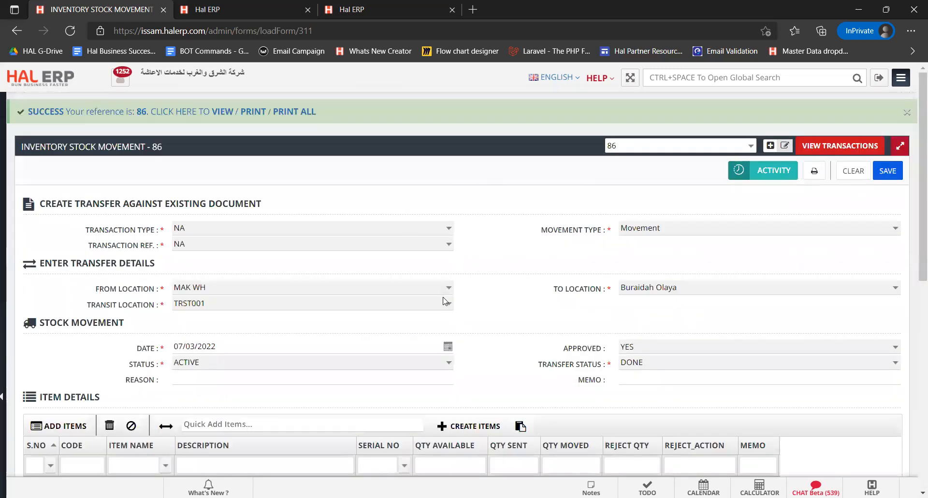